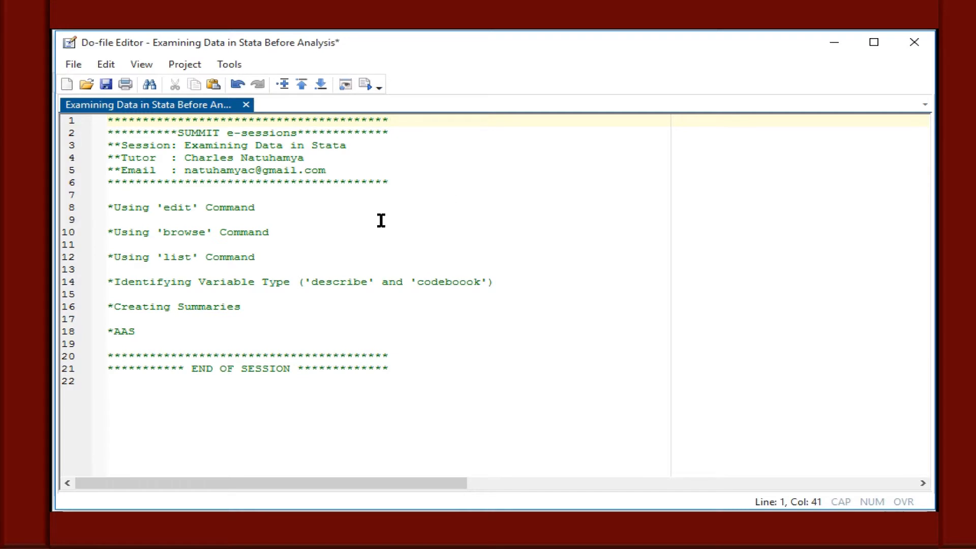
Add a blank line below the 'edit' command heading in the do-file and switch to the main Stata window.
{"action": "left_click", "coordinate": [331, 204]}
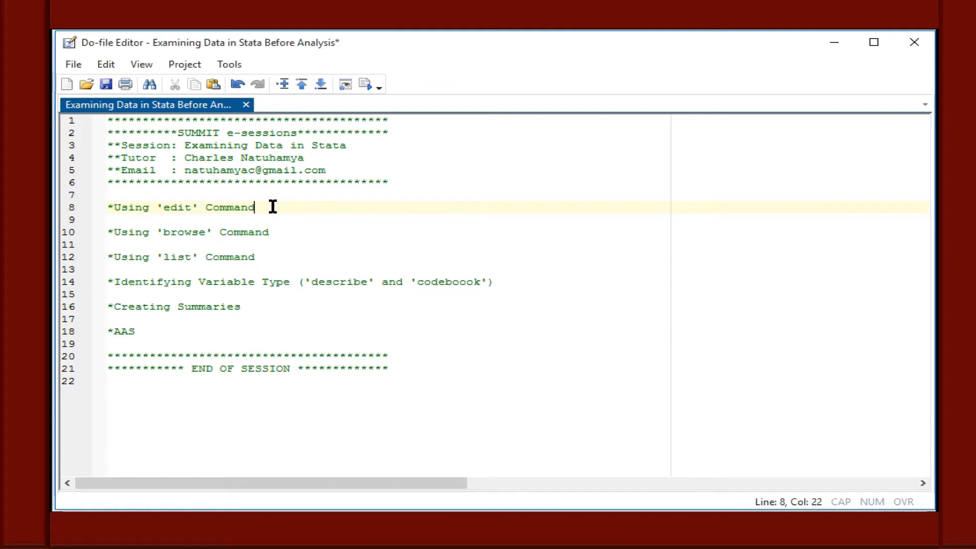
{"action": "key", "text": "Return"}
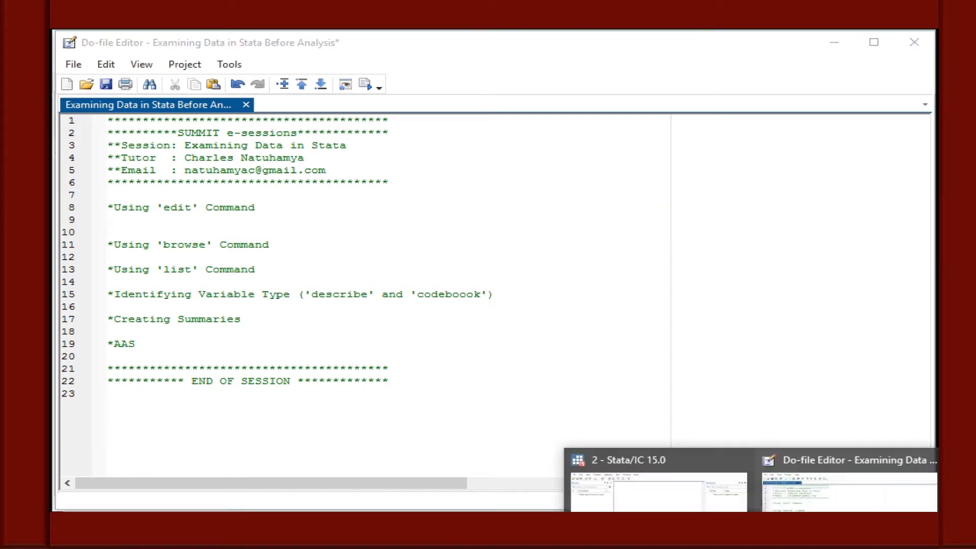
{"action": "left_click", "coordinate": [675, 511]}
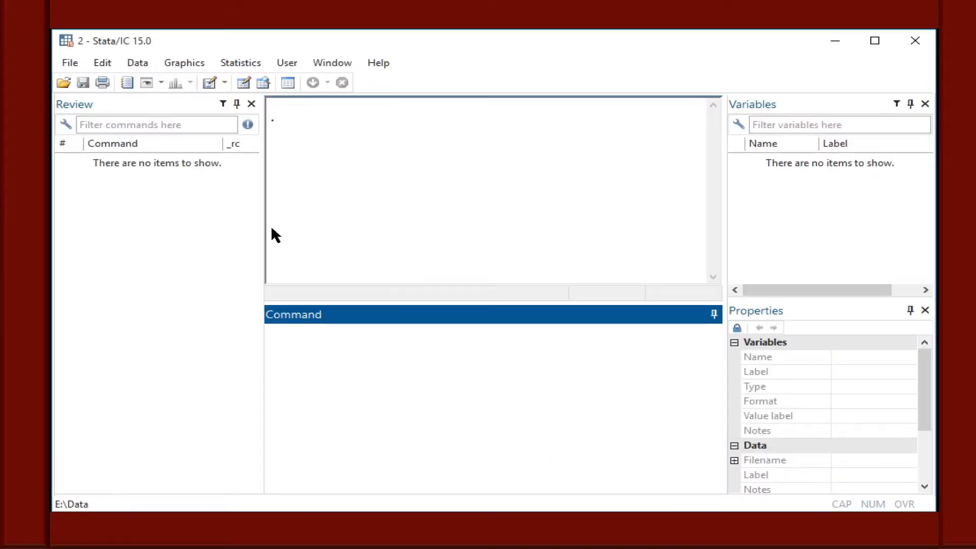
Import "E:\Data\StudData.csv" with the import delimited command, copying the file's path from its folder.
{"action": "left_click", "coordinate": [283, 335]}
{"action": "type", "text": "import delimited"}
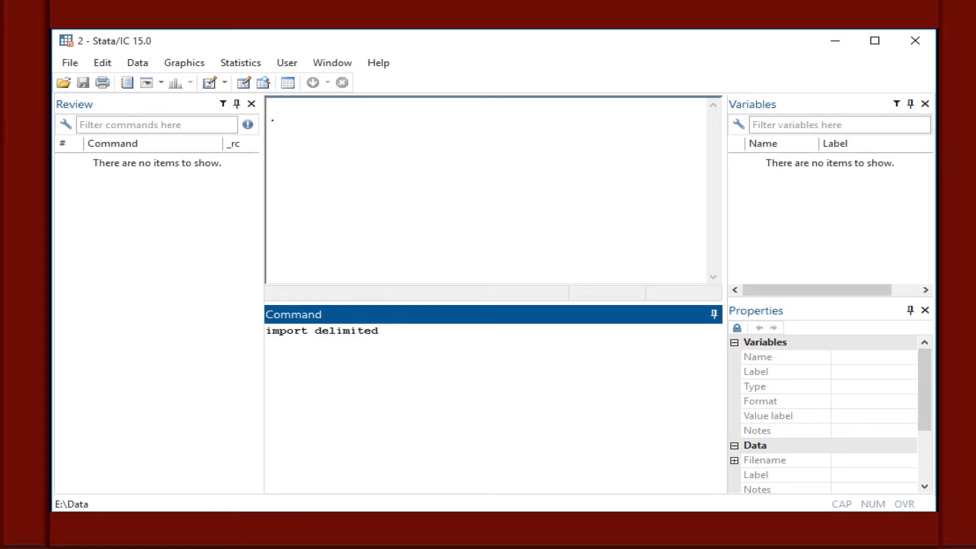
{"action": "key", "text": "alt+Tab"}
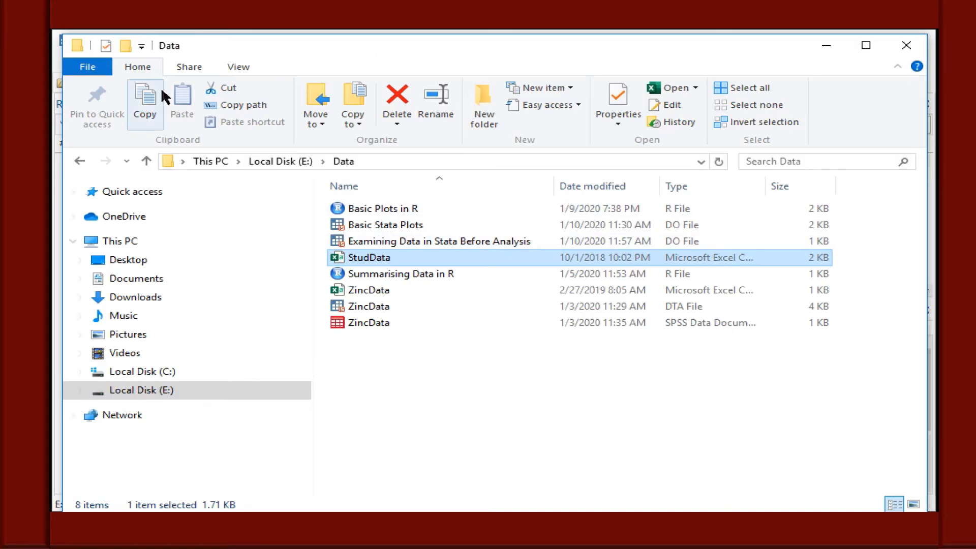
{"action": "left_click", "coordinate": [209, 106]}
{"action": "left_click", "coordinate": [754, 544]}
{"action": "left_click", "coordinate": [679, 512]}
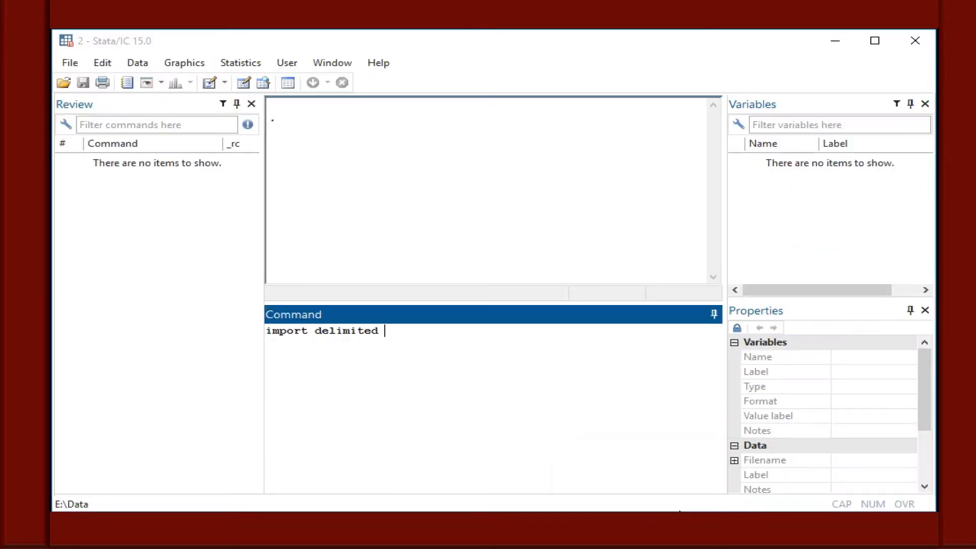
{"action": "key", "text": "ctrl+v"}
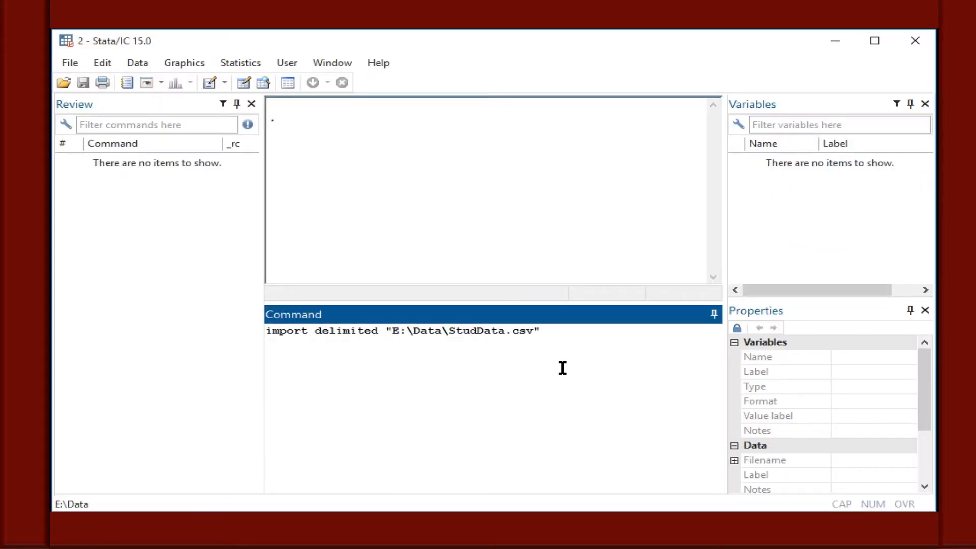
{"action": "key", "text": "Return"}
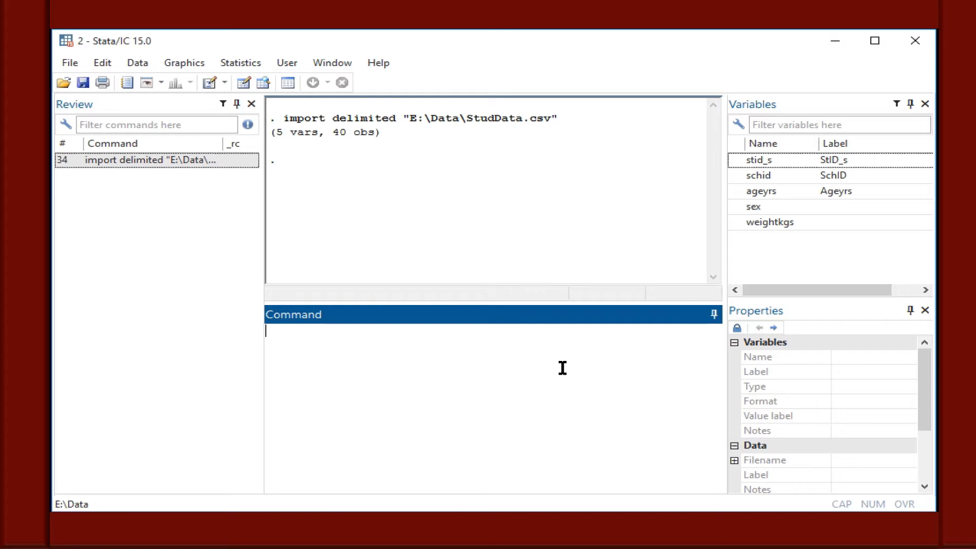
View the dataset in the Data Editor with the edit command and again with its abbreviation ed, closing the editor each time.
{"action": "type", "text": "edit"}
{"action": "key", "text": "Return"}
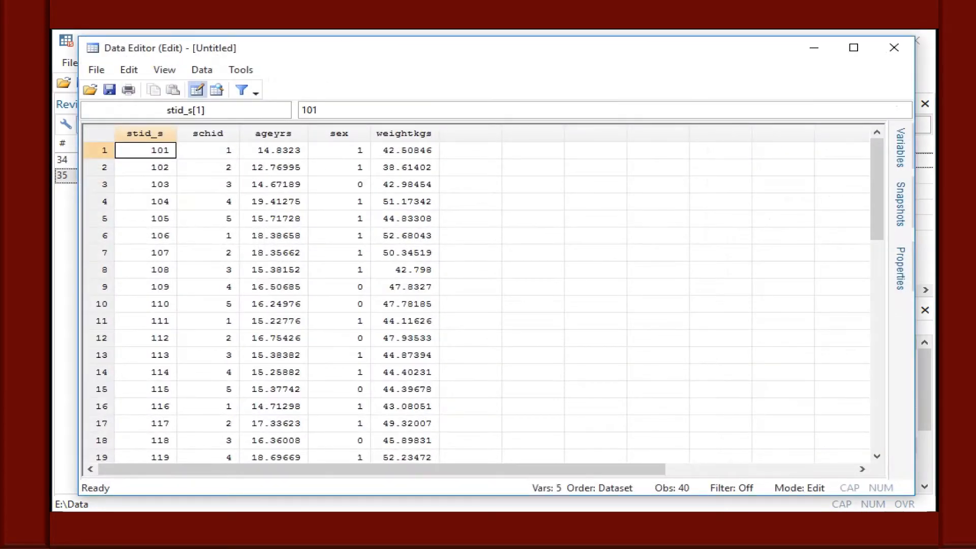
{"action": "left_click", "coordinate": [894, 48]}
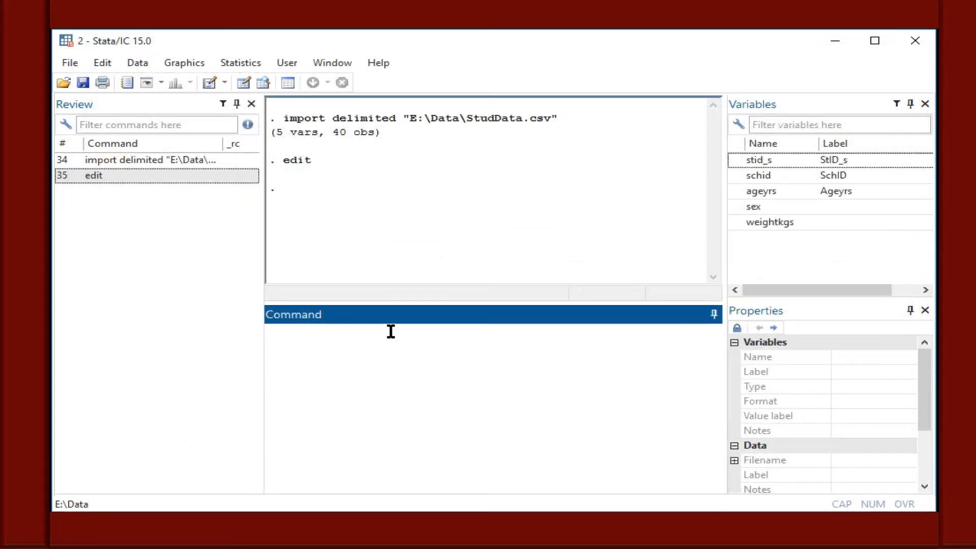
{"action": "type", "text": "edit"}
{"action": "key", "text": "Return"}
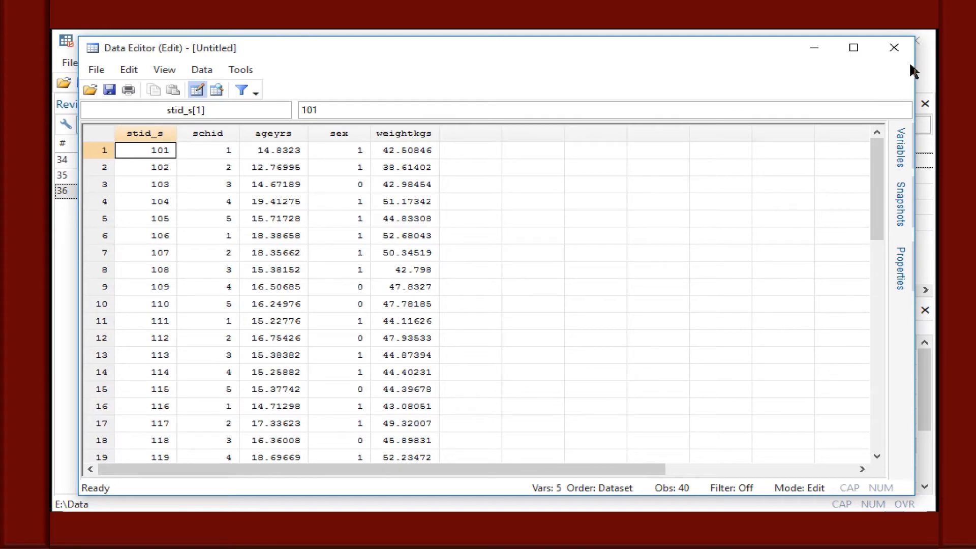
{"action": "left_click", "coordinate": [894, 47]}
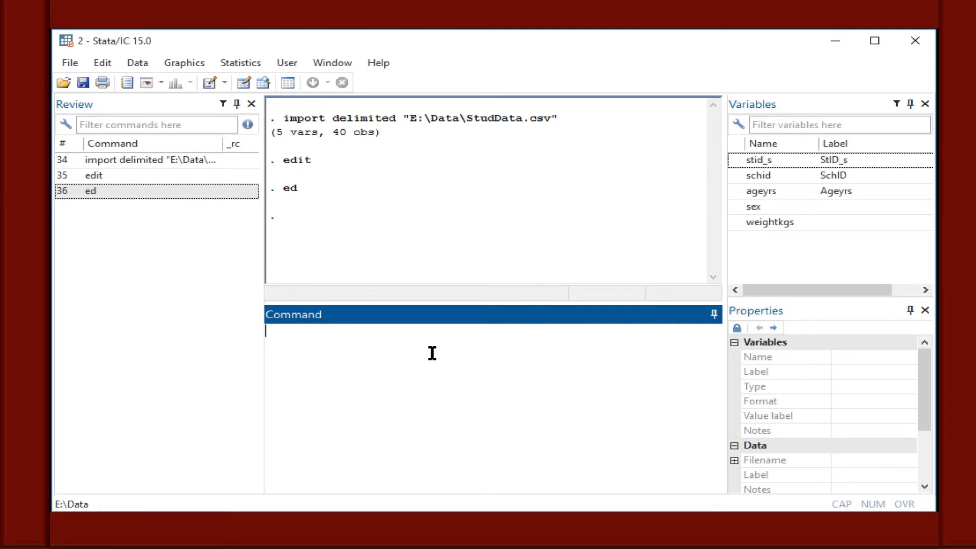
View the dataset in read-only mode with the browse command, select an empty cell in row 2, and close the editor.
{"action": "type", "text": "browse"}
{"action": "key", "text": "Return"}
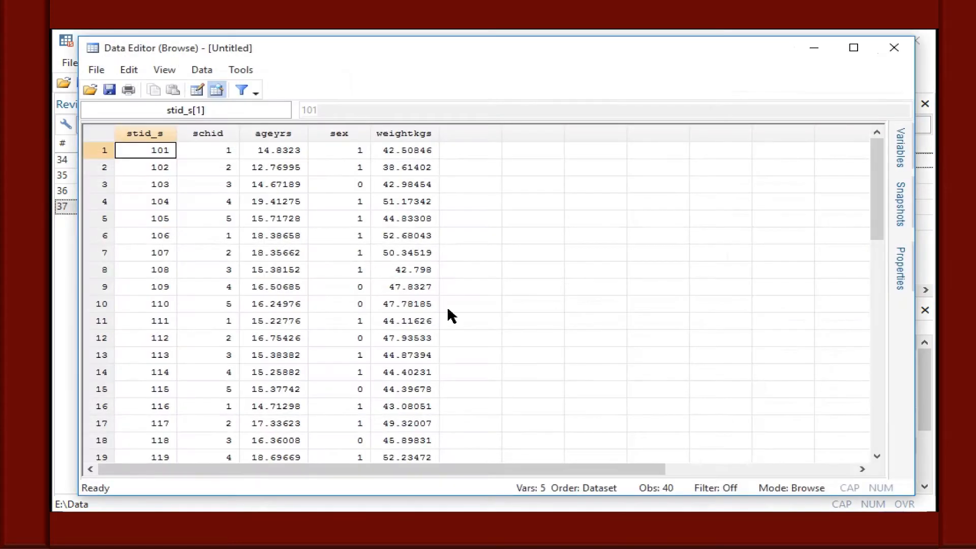
{"action": "left_click", "coordinate": [565, 168]}
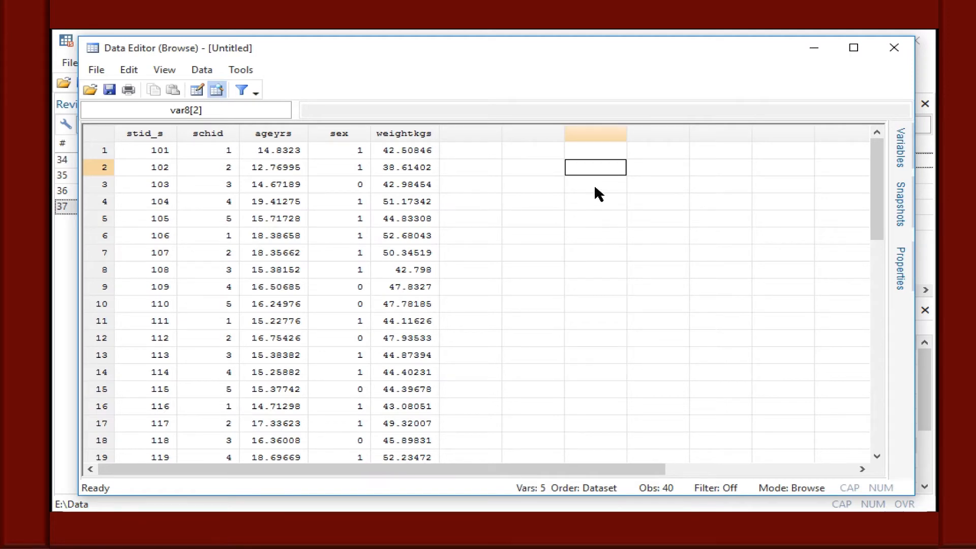
{"action": "left_click", "coordinate": [890, 49]}
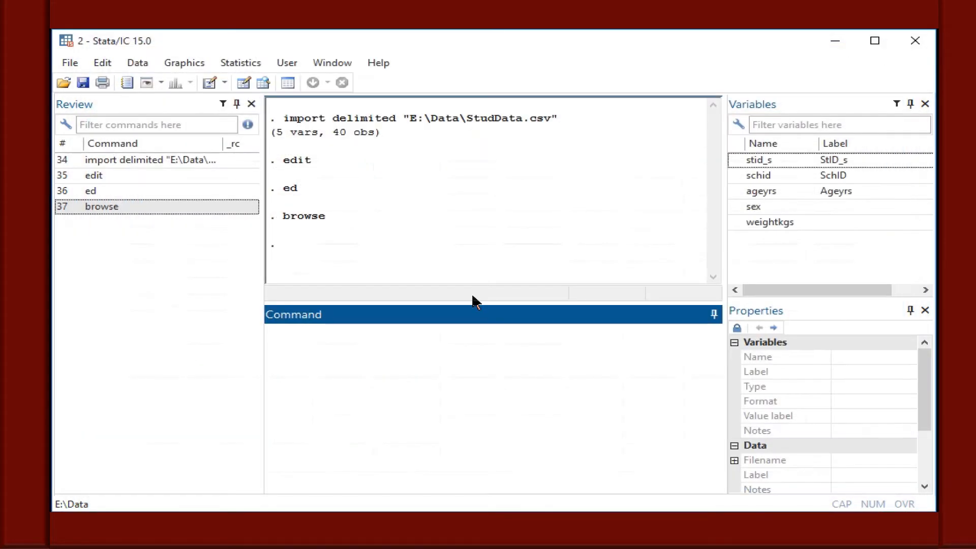
Open the dataset for editing with ed, try entering 677 in an empty cell of row 4, then erase it and close the editor.
{"action": "type", "text": "ed"}
{"action": "key", "text": "Return"}
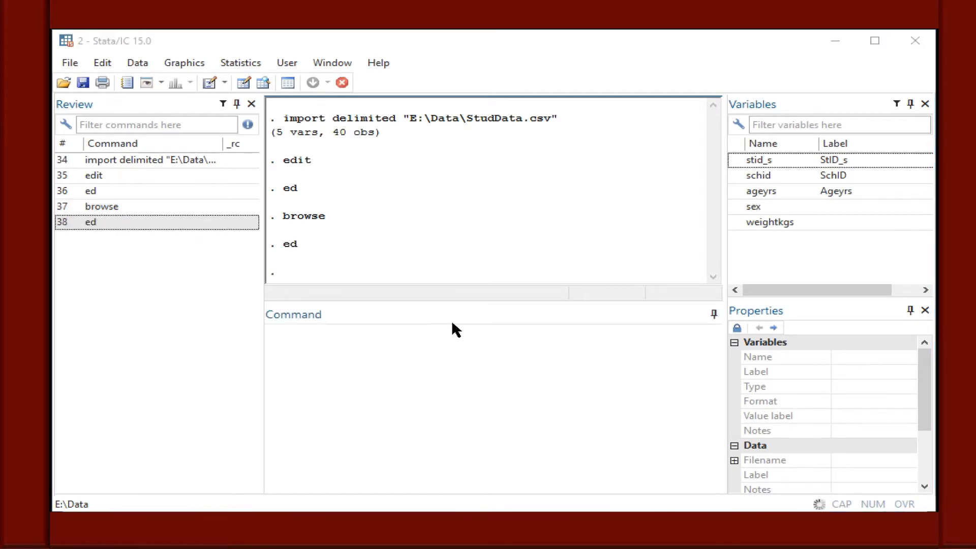
{"action": "left_click", "coordinate": [610, 205]}
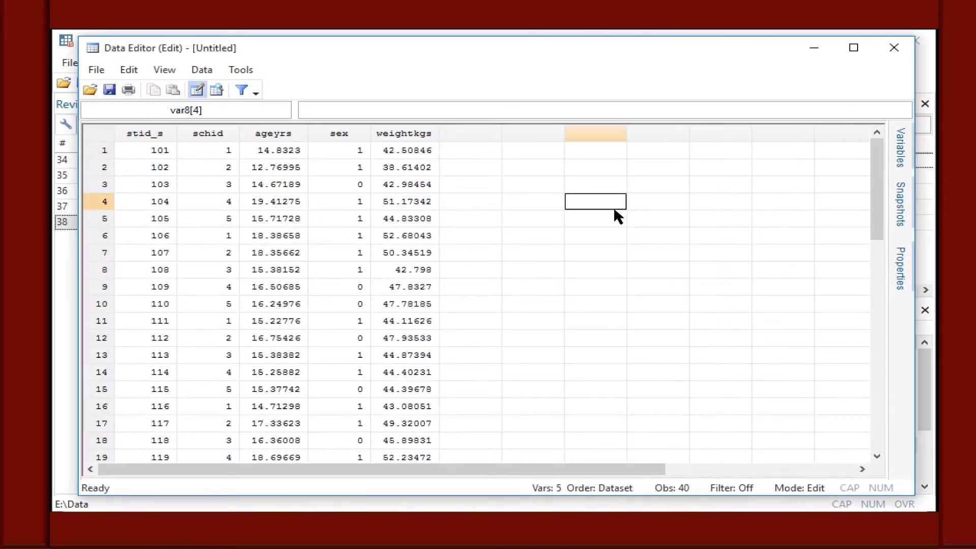
{"action": "type", "text": "677"}
{"action": "key", "text": "BackSpace"}
{"action": "key", "text": "BackSpace"}
{"action": "key", "text": "BackSpace"}
{"action": "left_click", "coordinate": [892, 49]}
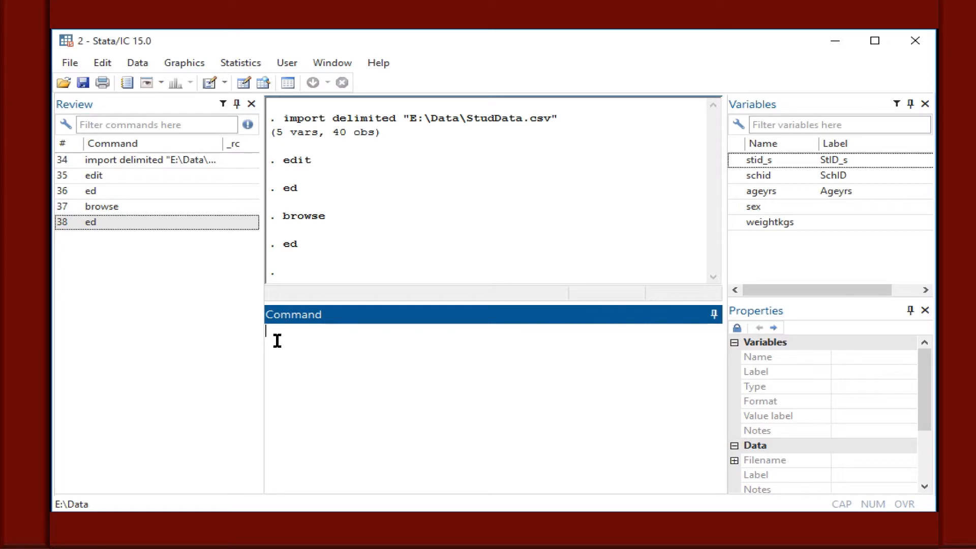
List all observations of the dataset in the results with the list command.
{"action": "type", "text": "list"}
{"action": "key", "text": "Return"}
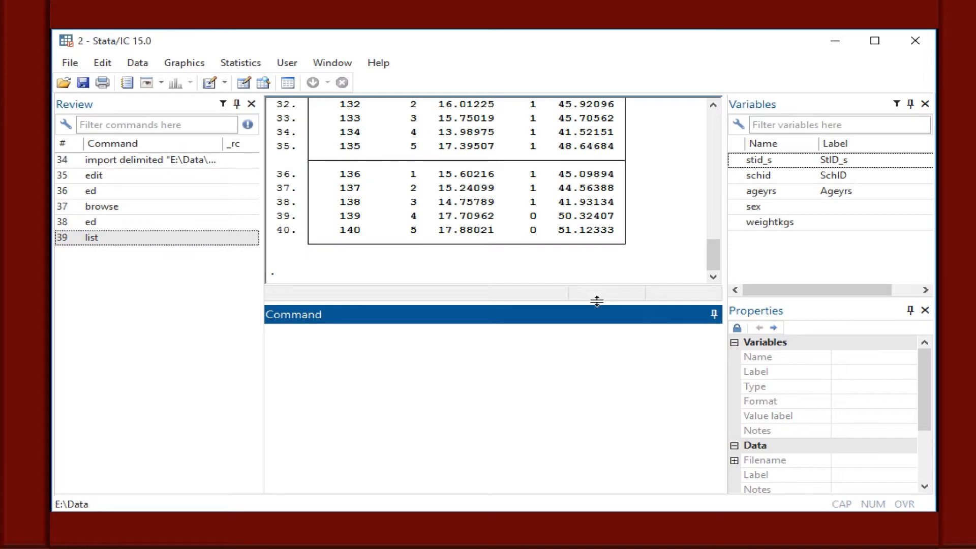
{"action": "mouse_move", "coordinate": [713, 266]}
{"action": "left_mouse_down"}
{"action": "mouse_move", "coordinate": [713, 166]}
{"action": "mouse_move", "coordinate": [717, 276]}
{"action": "left_mouse_up"}
List only the fourth observation by running list in 4.
{"action": "left_click", "coordinate": [484, 327]}
{"action": "type", "text": "list"}
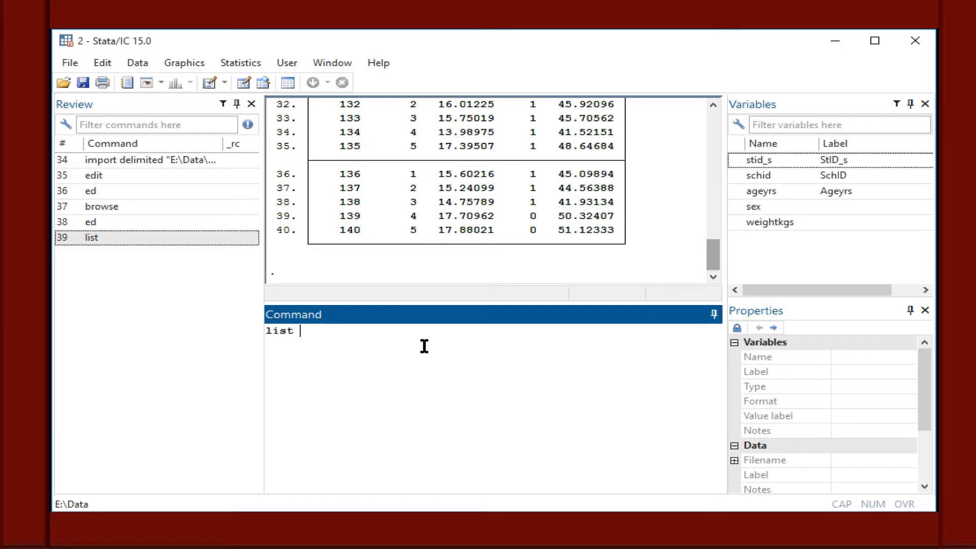
{"action": "type", "text": " in 4"}
{"action": "key", "text": "Return"}
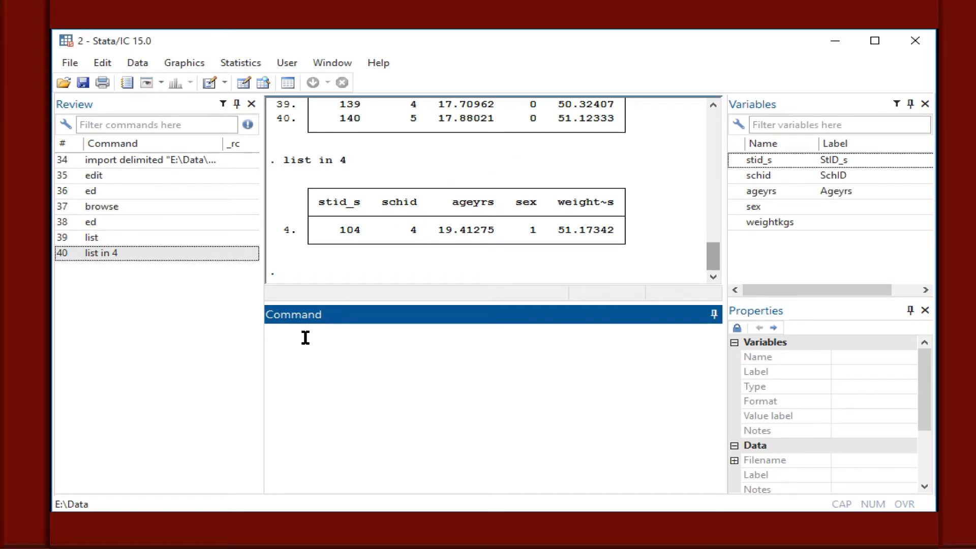
List the first four observations by running list in 1/4.
{"action": "type", "text": "list 1/"}
{"action": "key", "text": "BackSpace"}
{"action": "key", "text": "BackSpace"}
{"action": "type", "text": "in 1/4"}
{"action": "key", "text": "Return"}
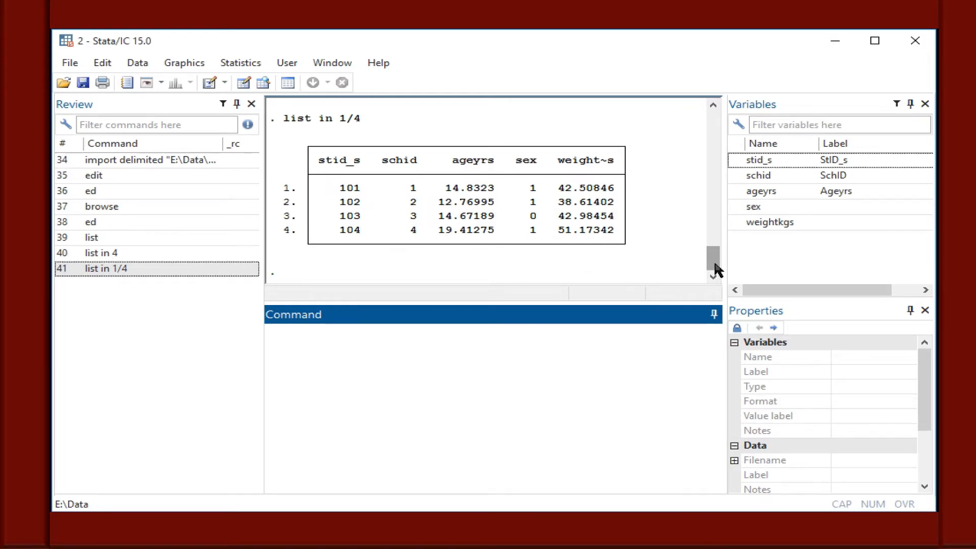
{"action": "mouse_move", "coordinate": [714, 268]}
{"action": "left_mouse_down"}
{"action": "mouse_move", "coordinate": [715, 255]}
{"action": "mouse_move", "coordinate": [717, 270]}
{"action": "left_mouse_up"}
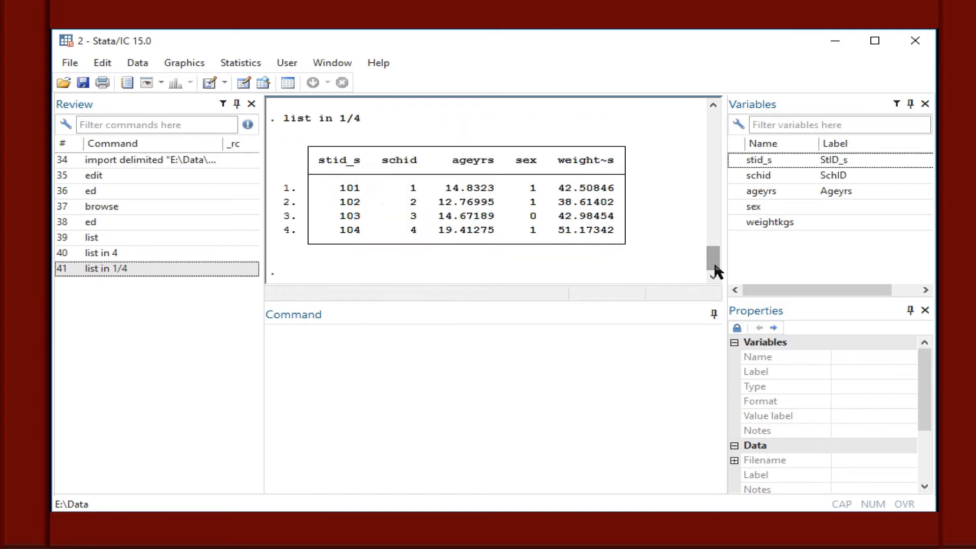
List the values of the ageyrs variable for all observations by running list ageyrs.
{"action": "left_click", "coordinate": [354, 347]}
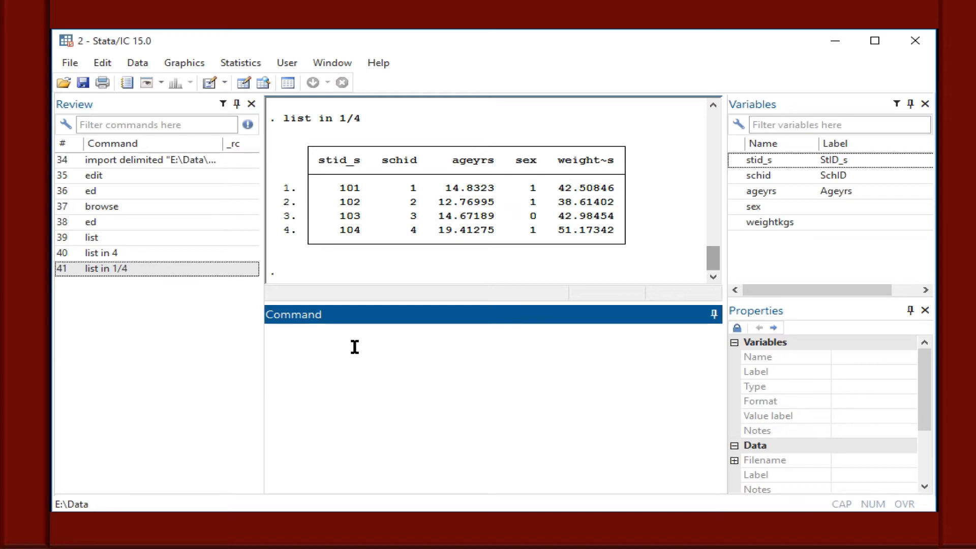
{"action": "type", "text": "list a"}
{"action": "key", "text": "BackSpace"}
{"action": "left_click", "coordinate": [735, 192]}
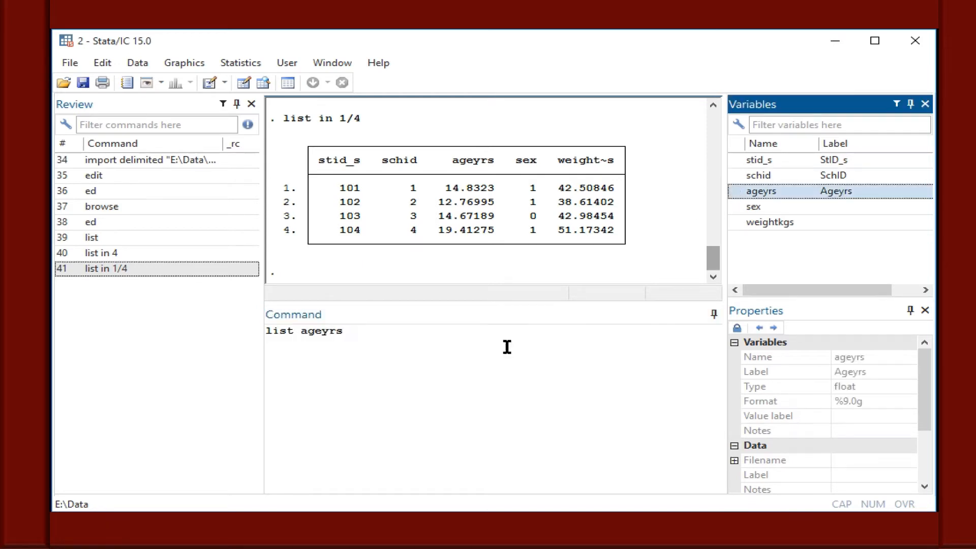
{"action": "triple_click", "coordinate": [496, 344]}
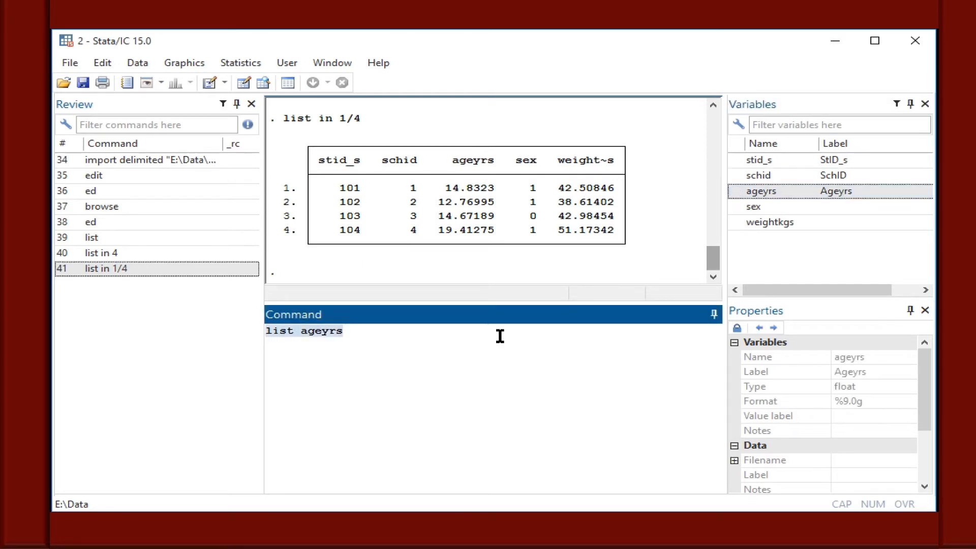
{"action": "left_click", "coordinate": [499, 336]}
{"action": "key", "text": "Return"}
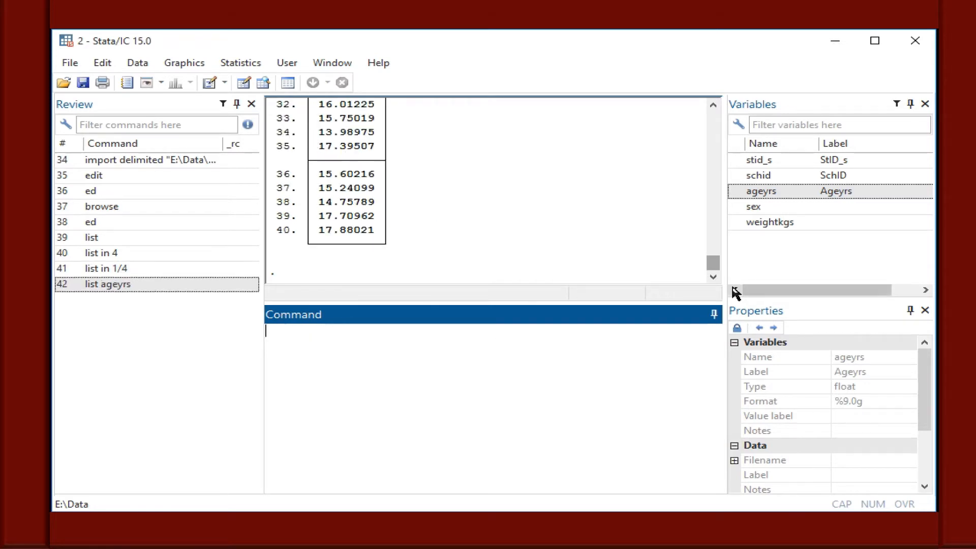
{"action": "mouse_move", "coordinate": [713, 263]}
{"action": "left_mouse_down"}
{"action": "mouse_move", "coordinate": [704, 204]}
{"action": "mouse_move", "coordinate": [712, 276]}
{"action": "left_mouse_up"}
List the sex and ageyrs variables together by running list sex ageyrs.
{"action": "left_click", "coordinate": [491, 368]}
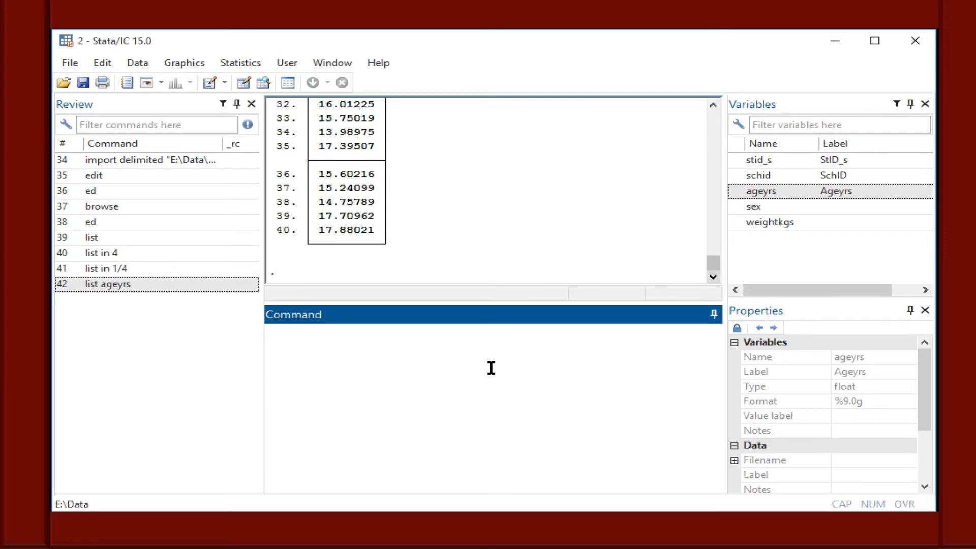
{"action": "type", "text": "list"}
{"action": "left_click", "coordinate": [736, 207]}
{"action": "left_click", "coordinate": [735, 191]}
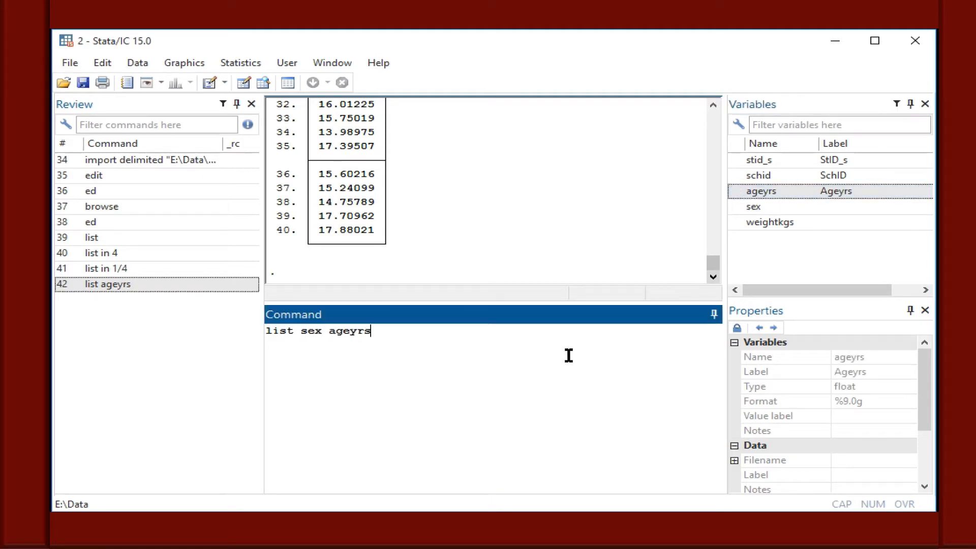
{"action": "key", "text": "Return"}
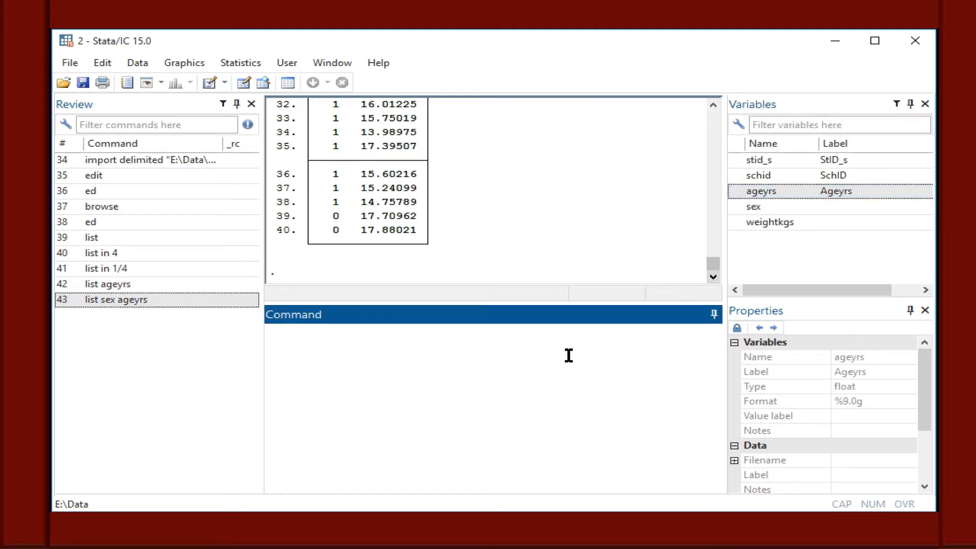
{"action": "mouse_move", "coordinate": [713, 263]}
{"action": "left_mouse_down"}
{"action": "mouse_move", "coordinate": [713, 233]}
{"action": "mouse_move", "coordinate": [713, 264]}
{"action": "left_mouse_up"}
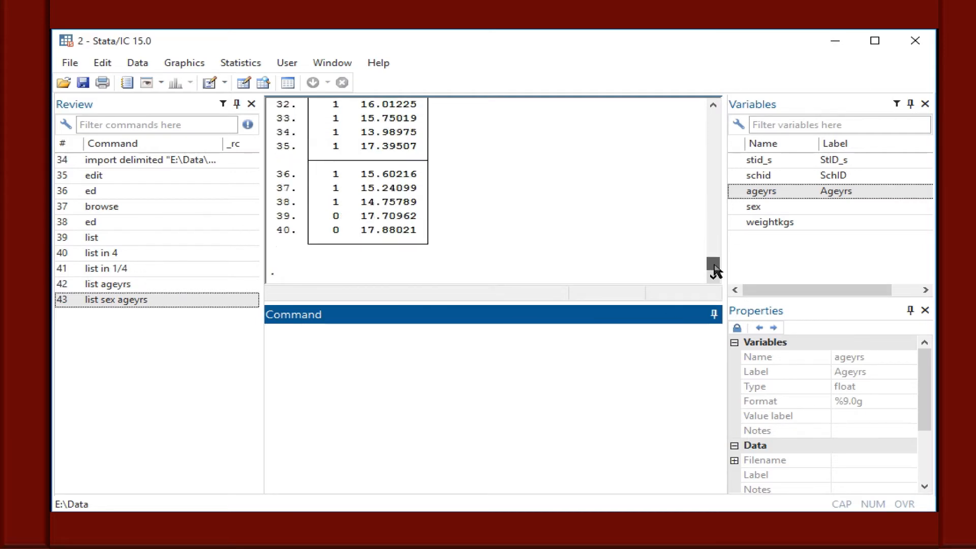
List ageyrs only for observations where sex equals 1 by running list ageyrs if sex==1.
{"action": "left_click", "coordinate": [420, 402]}
{"action": "type", "text": "list"}
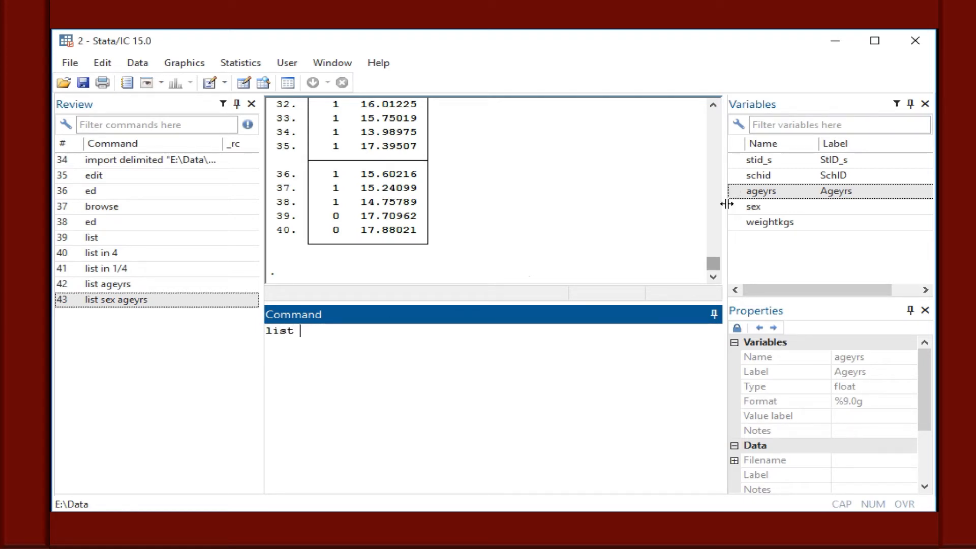
{"action": "left_click", "coordinate": [735, 191]}
{"action": "left_click", "coordinate": [439, 342]}
{"action": "type", "text": "id"}
{"action": "key", "text": "BackSpace"}
{"action": "type", "text": "f"}
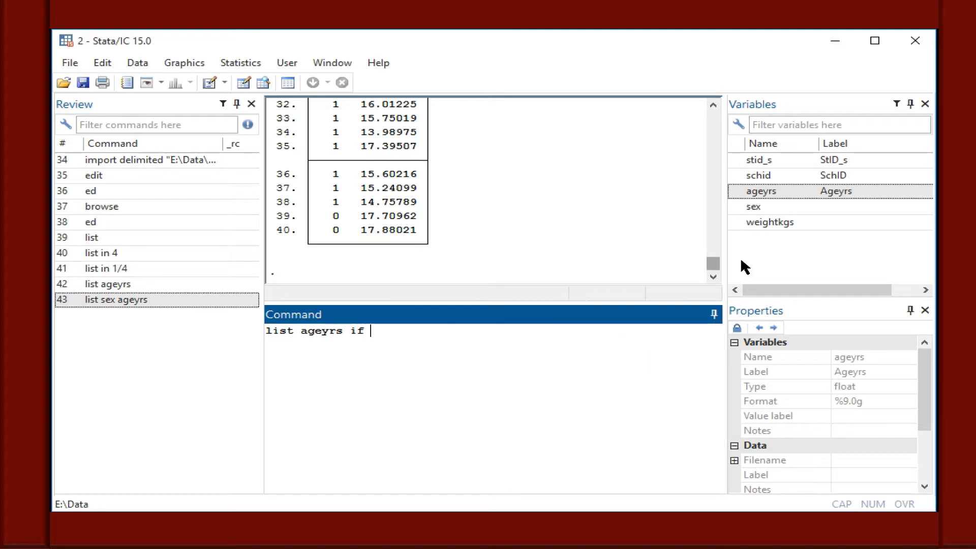
{"action": "left_click", "coordinate": [735, 208]}
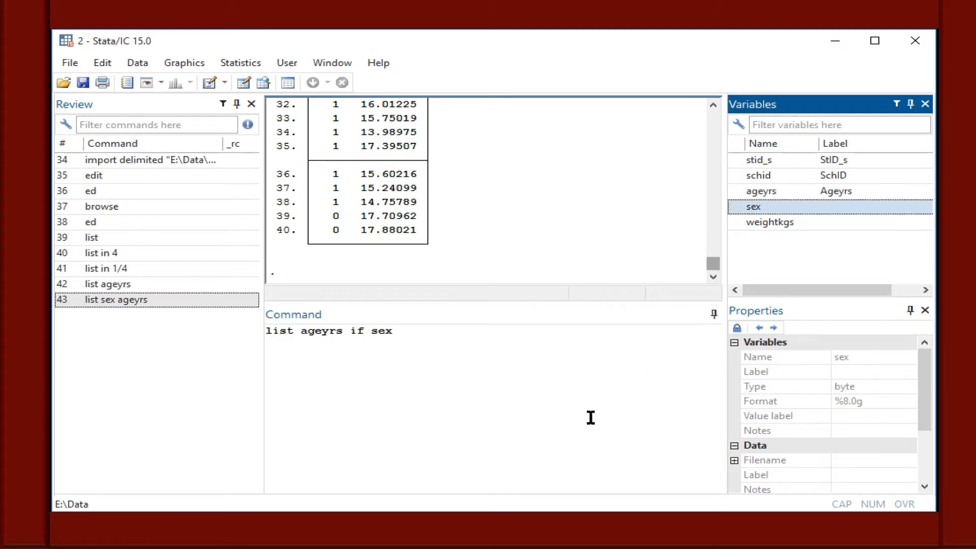
{"action": "left_click", "coordinate": [530, 366]}
{"action": "type", "text": "=="}
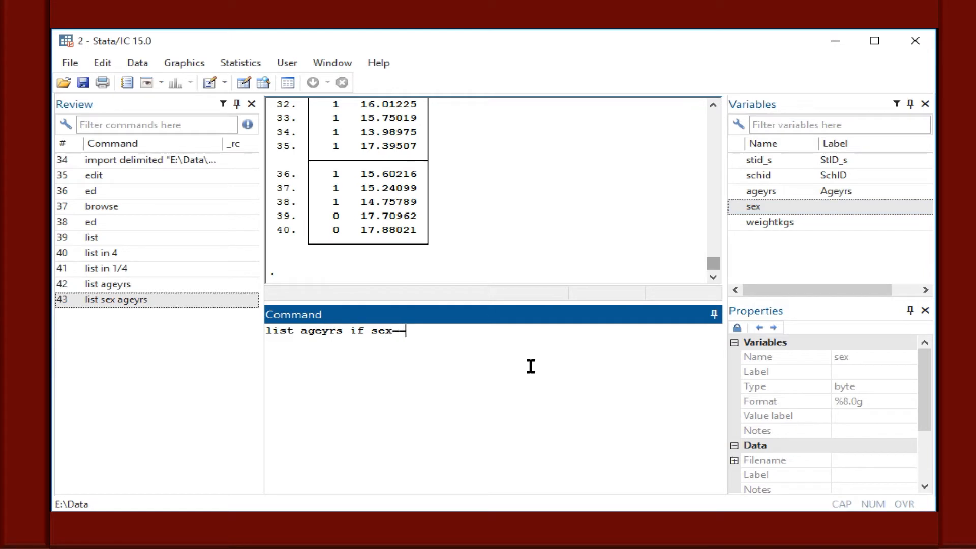
{"action": "type", "text": "1"}
{"action": "key", "text": "Return"}
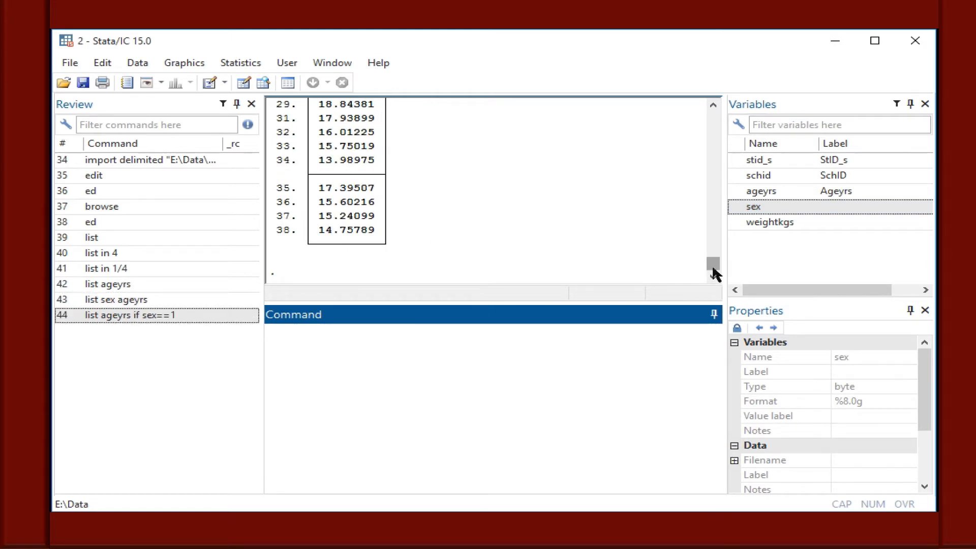
{"action": "mouse_move", "coordinate": [713, 269]}
{"action": "left_mouse_down"}
{"action": "mouse_move", "coordinate": [713, 245]}
{"action": "mouse_move", "coordinate": [715, 269]}
{"action": "left_mouse_up"}
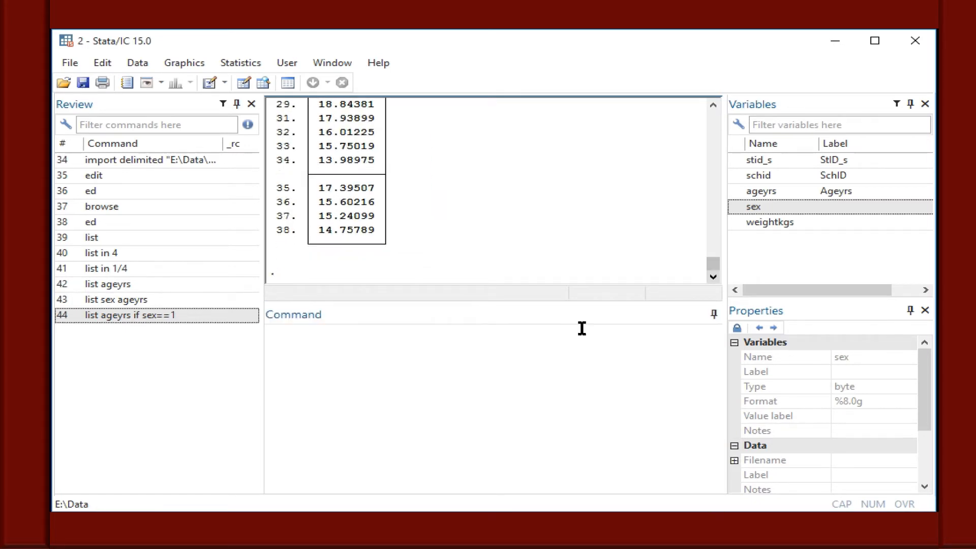
Open the dataset in the Data Editor by running the abbreviated command ed.
{"action": "left_click", "coordinate": [536, 342]}
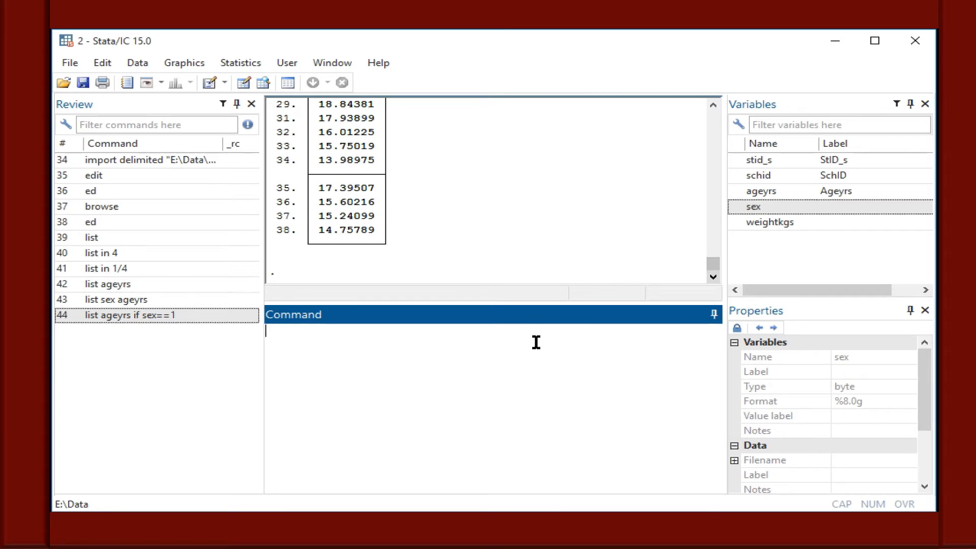
{"action": "type", "text": "ed"}
{"action": "key", "text": "Return"}
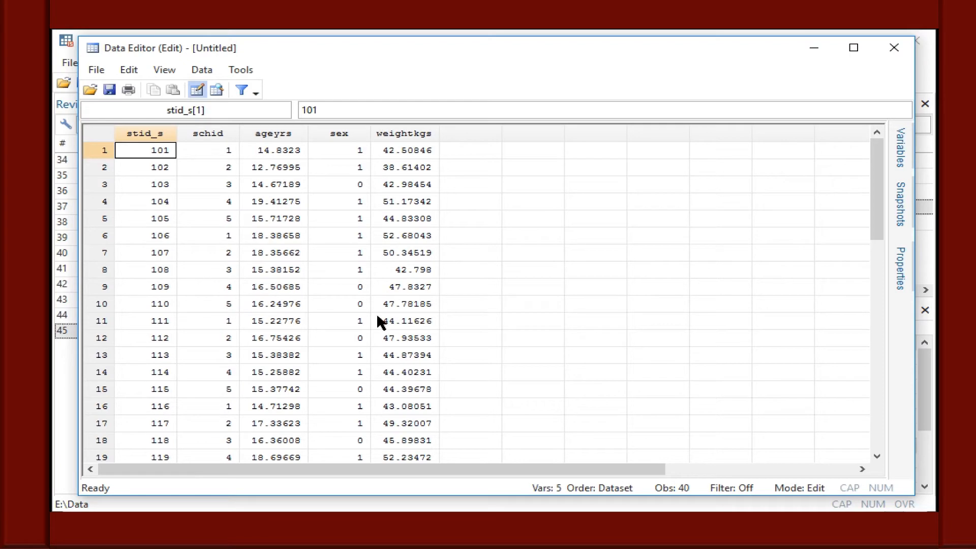
Back in the main Stata window, list ageyrs only for school 5 by running list ageyrs if schid==5.
{"action": "left_click", "coordinate": [660, 539]}
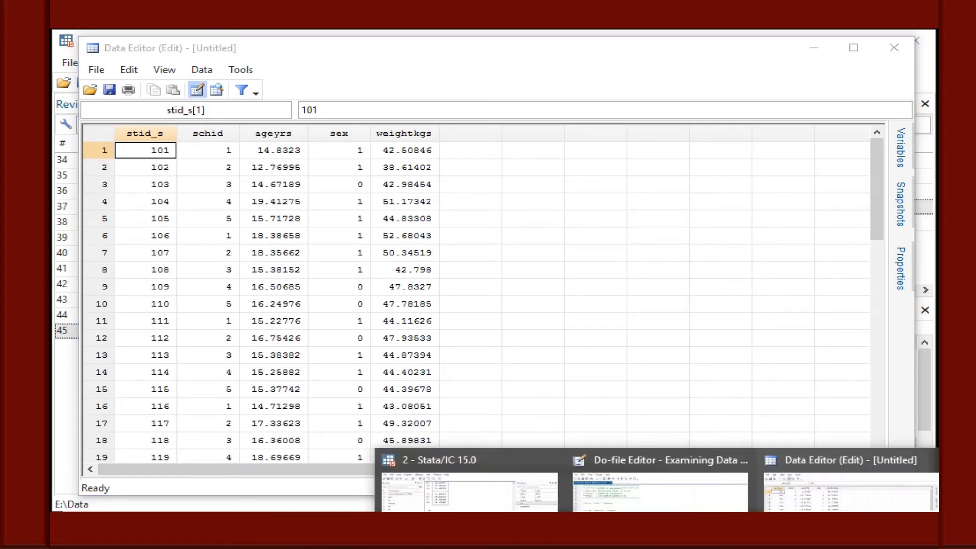
{"action": "left_click", "coordinate": [469, 489]}
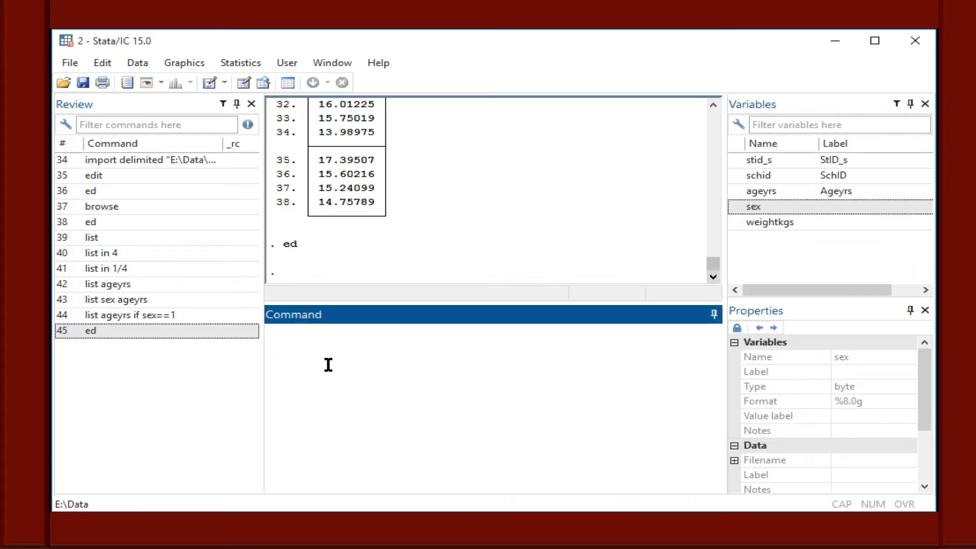
{"action": "type", "text": "list"}
{"action": "type", "text": "if"}
{"action": "double_click", "coordinate": [751, 191]}
{"action": "left_click", "coordinate": [414, 337]}
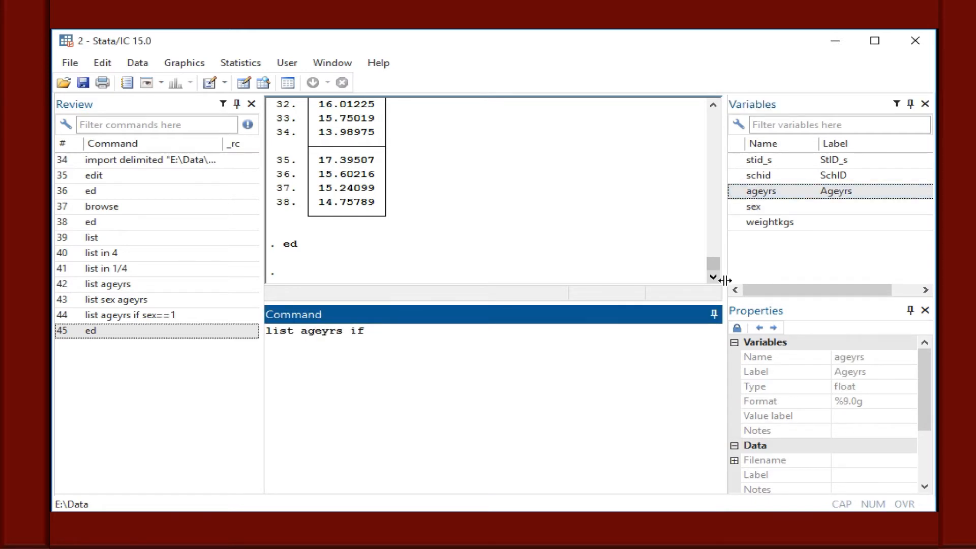
{"action": "left_click", "coordinate": [735, 175]}
{"action": "left_click", "coordinate": [455, 357]}
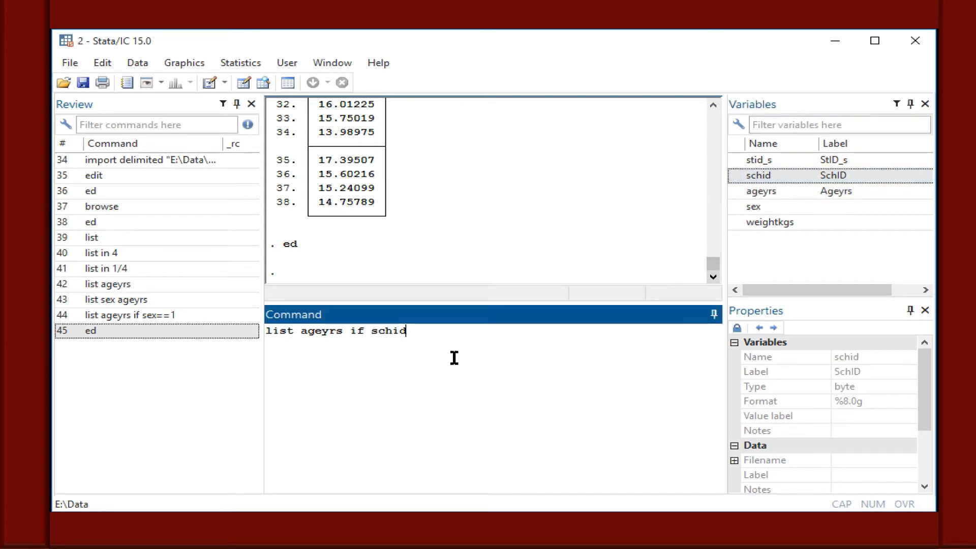
{"action": "type", "text": "==5"}
{"action": "key", "text": "Return"}
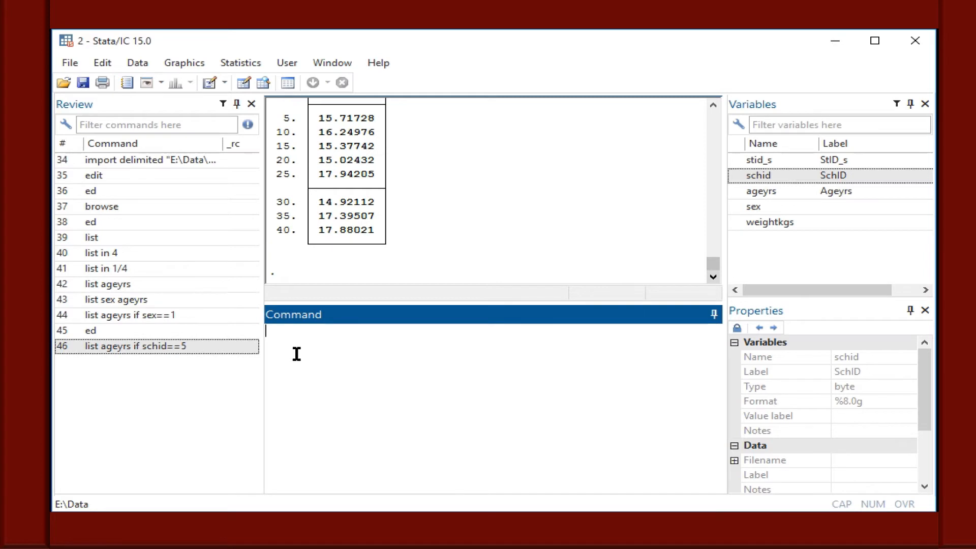
Reuse the previous command without ageyrs to list all variables for school 5 by running list if schid==5.
{"action": "left_click", "coordinate": [236, 347]}
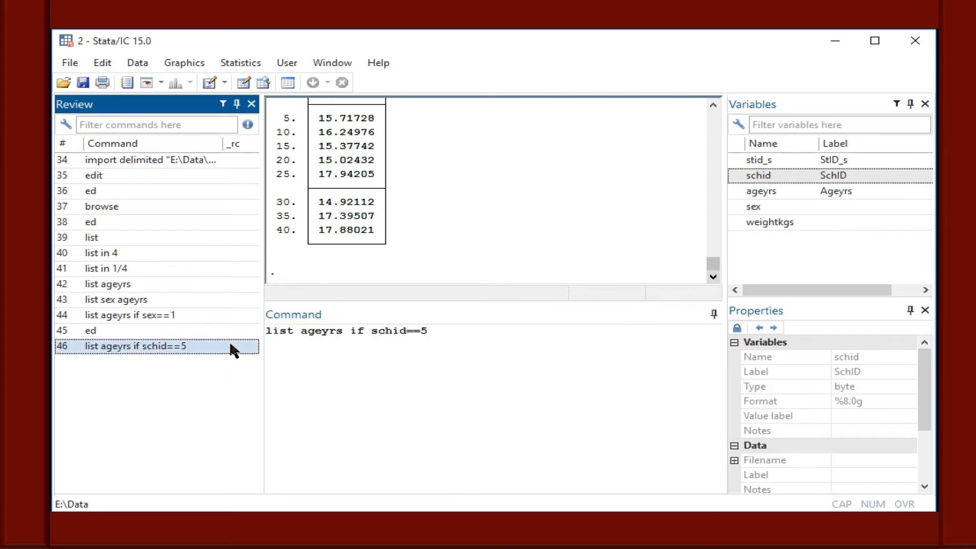
{"action": "left_click", "coordinate": [352, 337]}
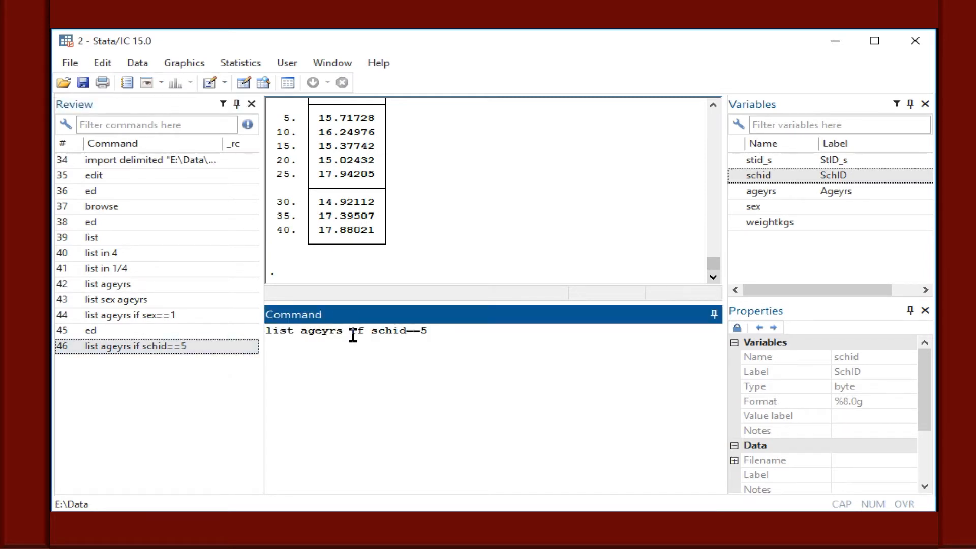
{"action": "key", "text": "BackSpace"}
{"action": "key", "text": "BackSpace"}
{"action": "key", "text": "BackSpace"}
{"action": "key", "text": "BackSpace"}
{"action": "key", "text": "BackSpace"}
{"action": "key", "text": "BackSpace"}
{"action": "key", "text": "BackSpace"}
{"action": "left_click", "coordinate": [404, 334]}
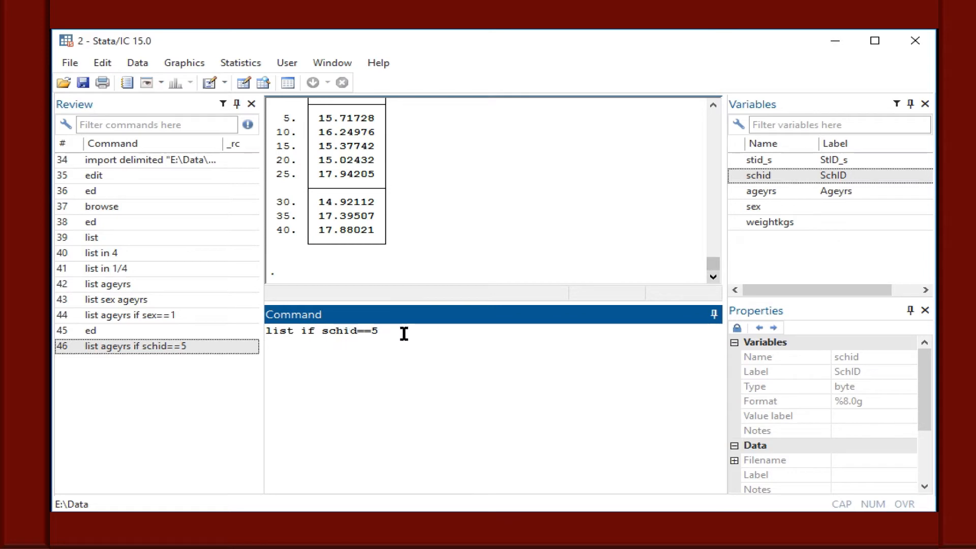
{"action": "key", "text": "Return"}
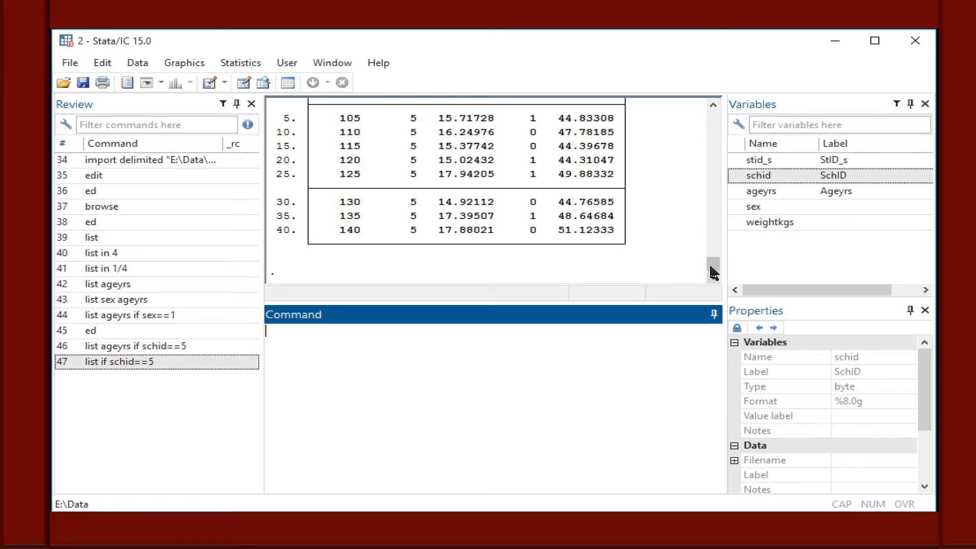
{"action": "left_click_drag", "start_coordinate": [712, 266], "coordinate": [712, 265]}
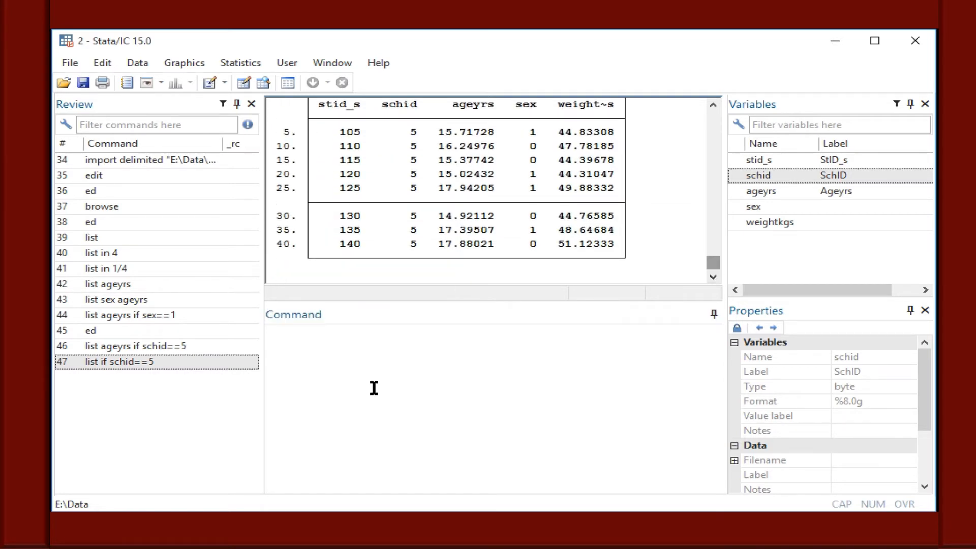
List all variables for the student with ID 120 by running list if stid_s==120.
{"action": "left_click", "coordinate": [330, 343]}
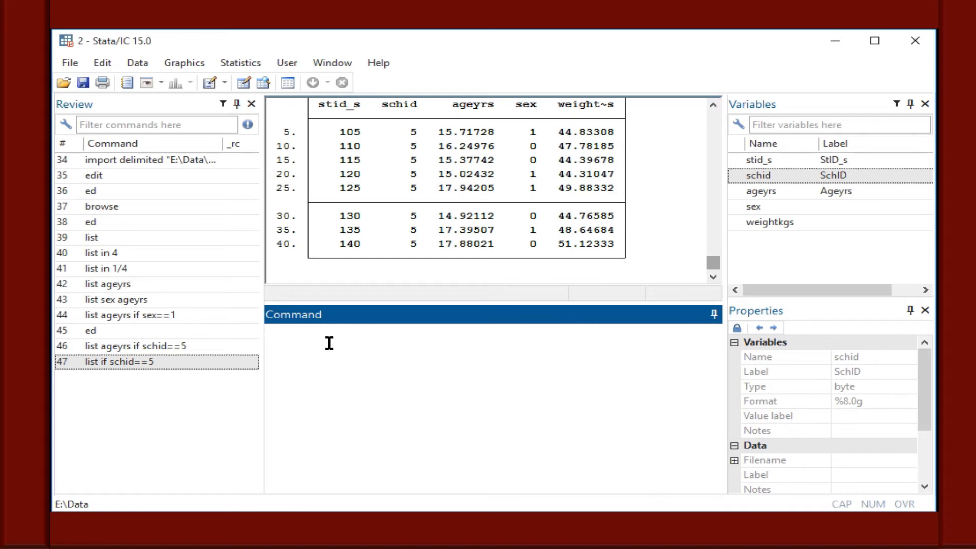
{"action": "type", "text": "list if"}
{"action": "double_click", "coordinate": [736, 161]}
{"action": "left_click", "coordinate": [539, 371]}
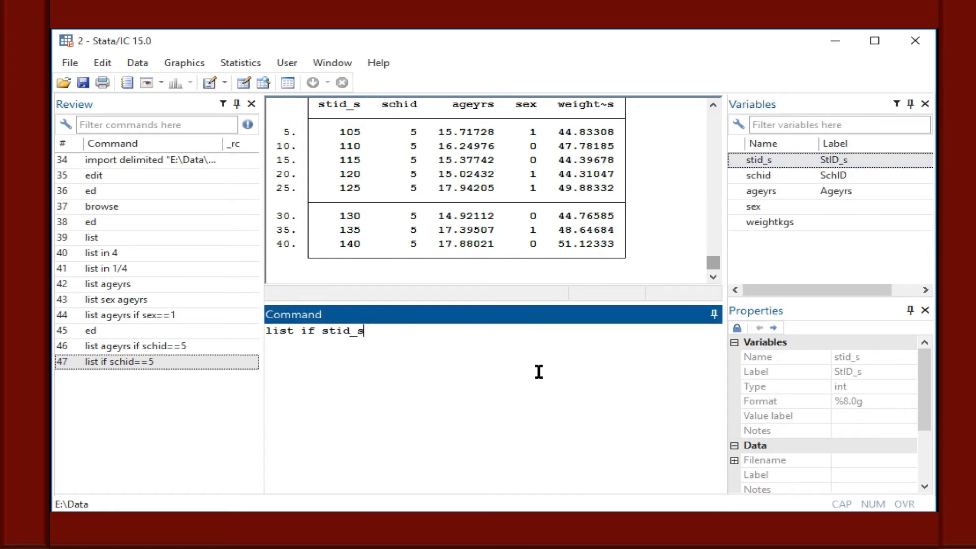
{"action": "type", "text": "==120"}
{"action": "key", "text": "Return"}
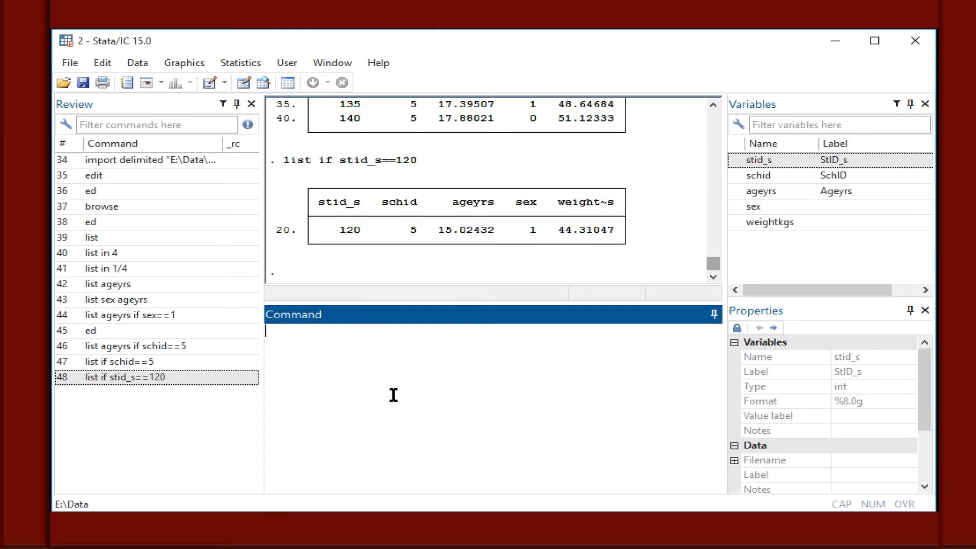
Switch to the Do-file Editor and review the outline's edit, browse and list command sections.
{"action": "left_click", "coordinate": [660, 545]}
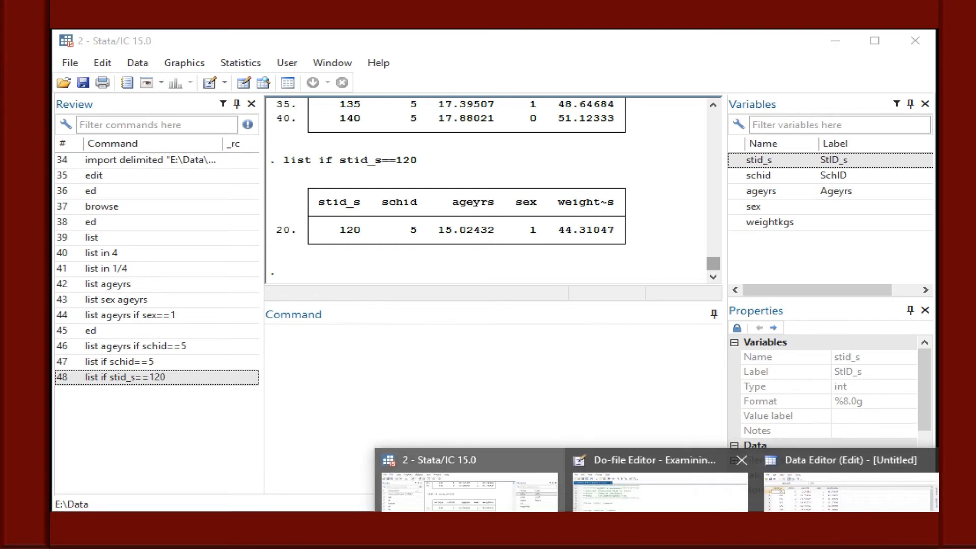
{"action": "left_click", "coordinate": [660, 488]}
{"action": "left_click", "coordinate": [277, 243]}
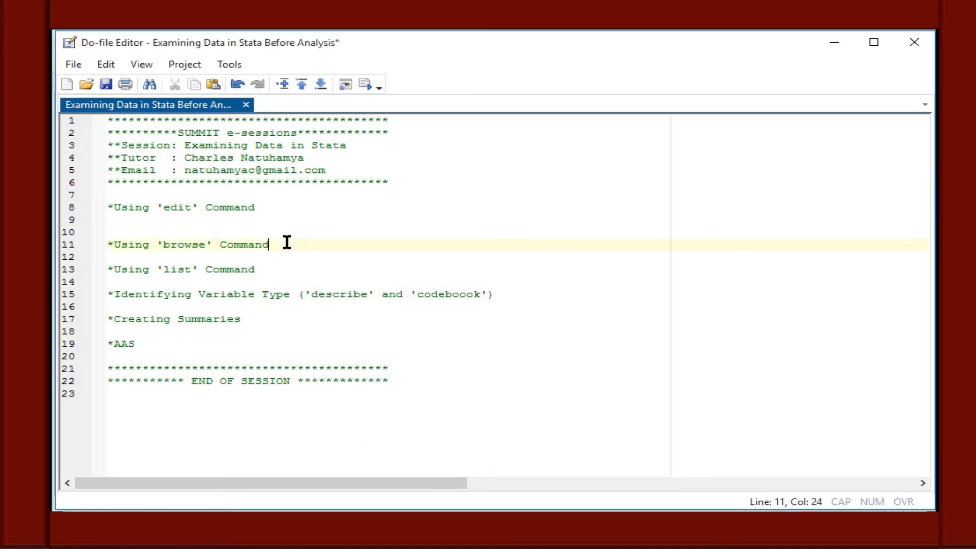
{"action": "left_click", "coordinate": [274, 207]}
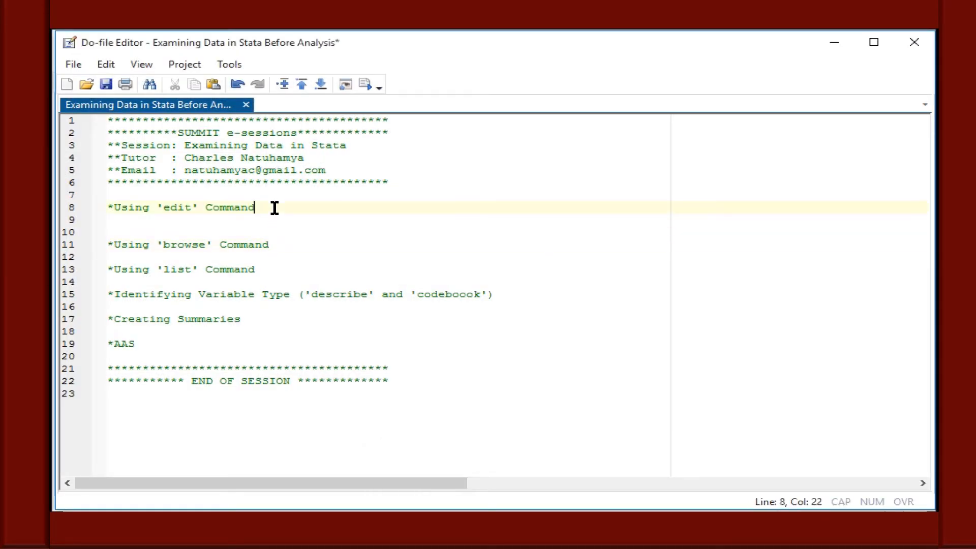
{"action": "left_click", "coordinate": [274, 265]}
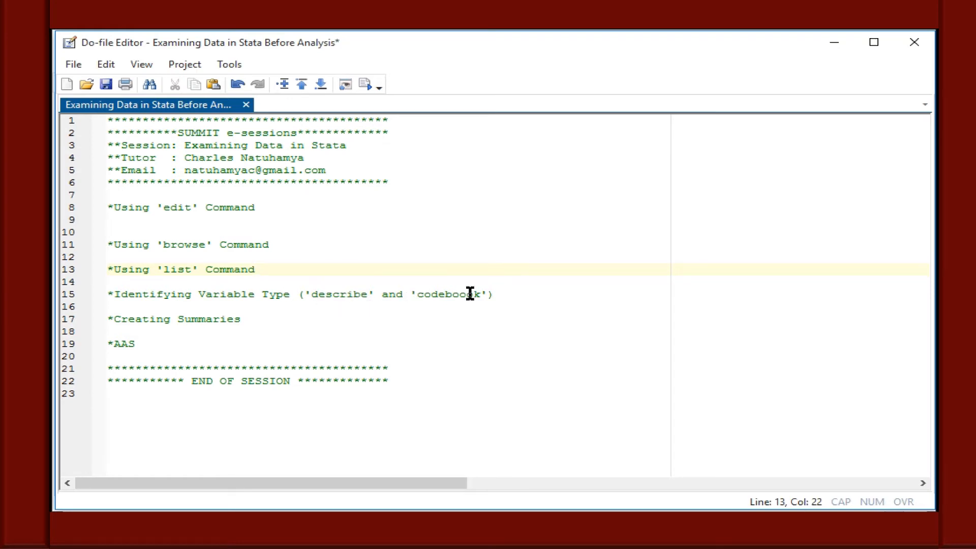
Return to the main Stata window and show the variables' storage types by running describe.
{"action": "left_click", "coordinate": [661, 526]}
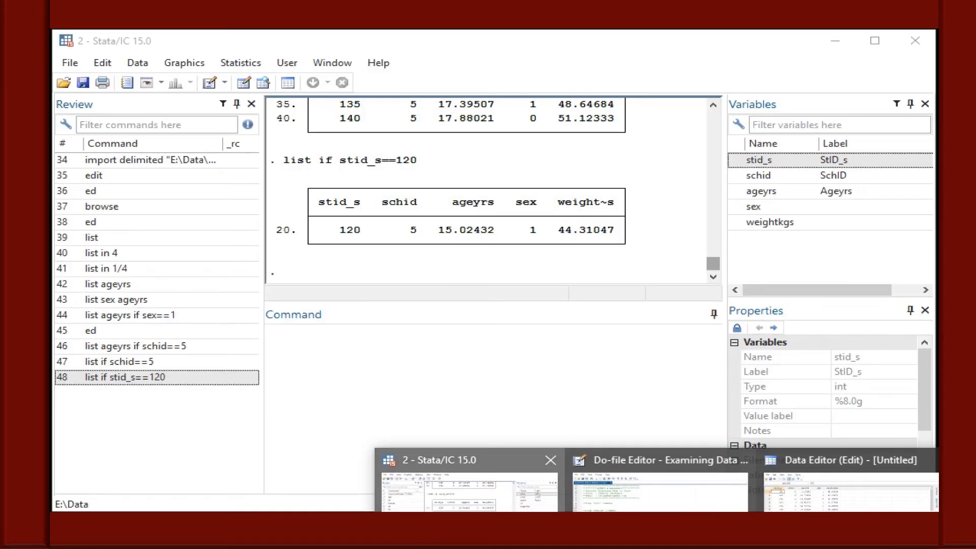
{"action": "left_click", "coordinate": [460, 487]}
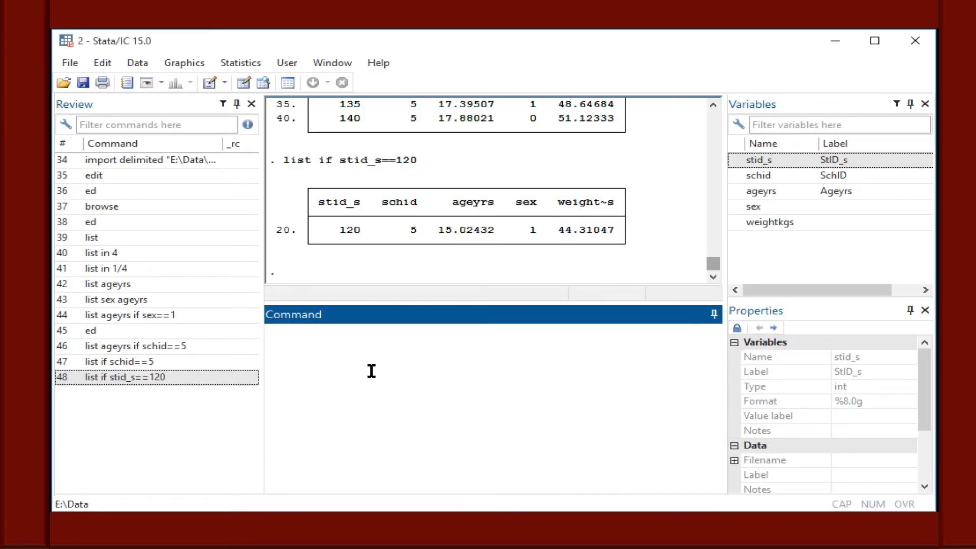
{"action": "type", "text": "describe"}
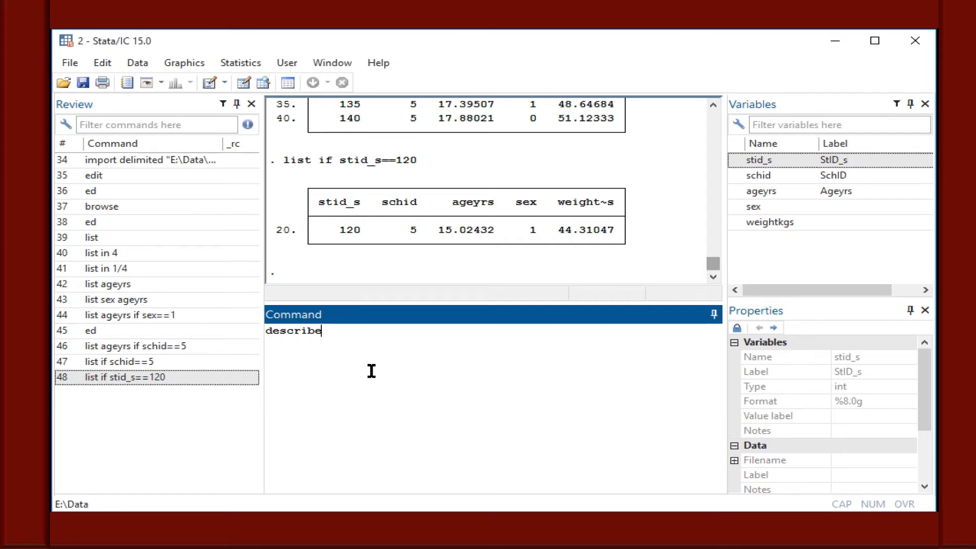
{"action": "key", "text": "Return"}
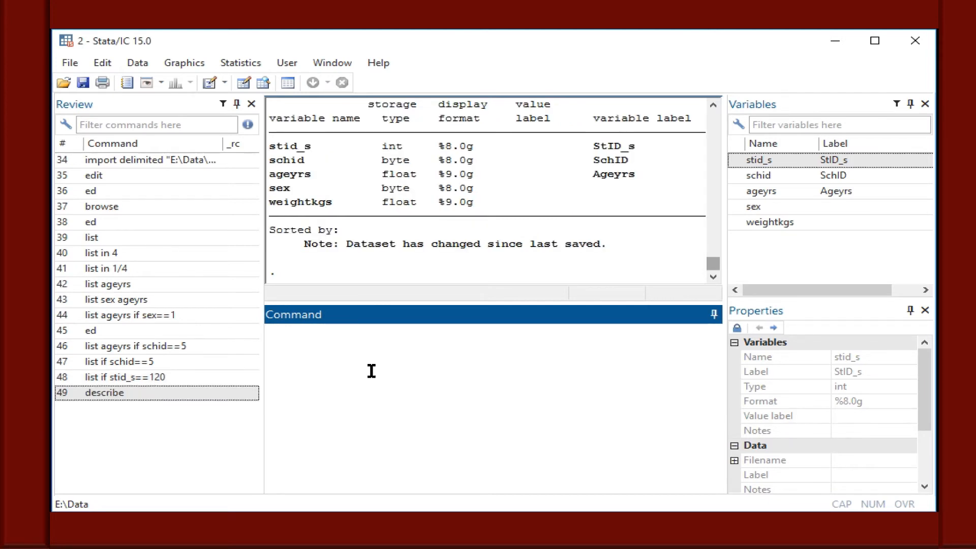
Repeat the variable description with the abbreviated command descr and examine the storage type column.
{"action": "type", "text": "der"}
{"action": "key", "text": "BackSpace"}
{"action": "type", "text": "scr"}
{"action": "key", "text": "Return"}
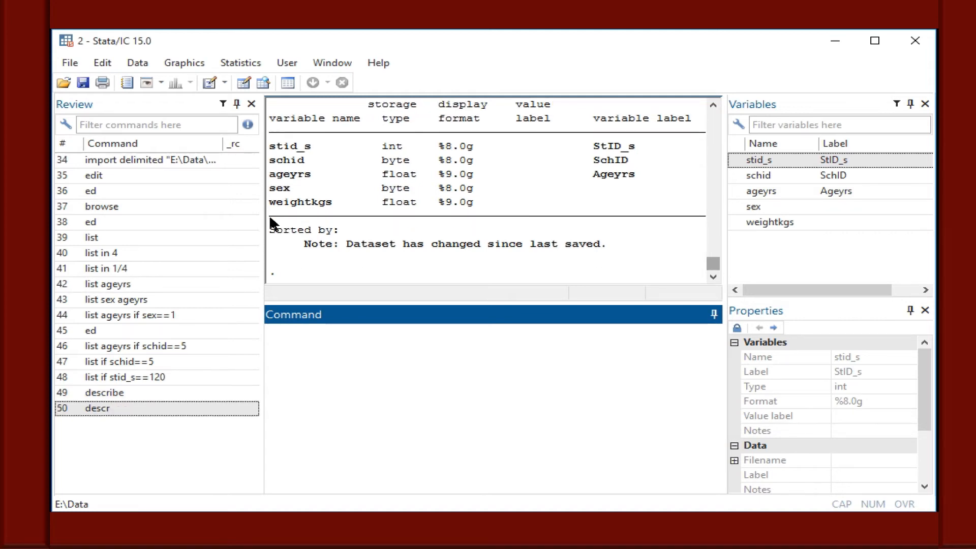
{"action": "left_click", "coordinate": [713, 104]}
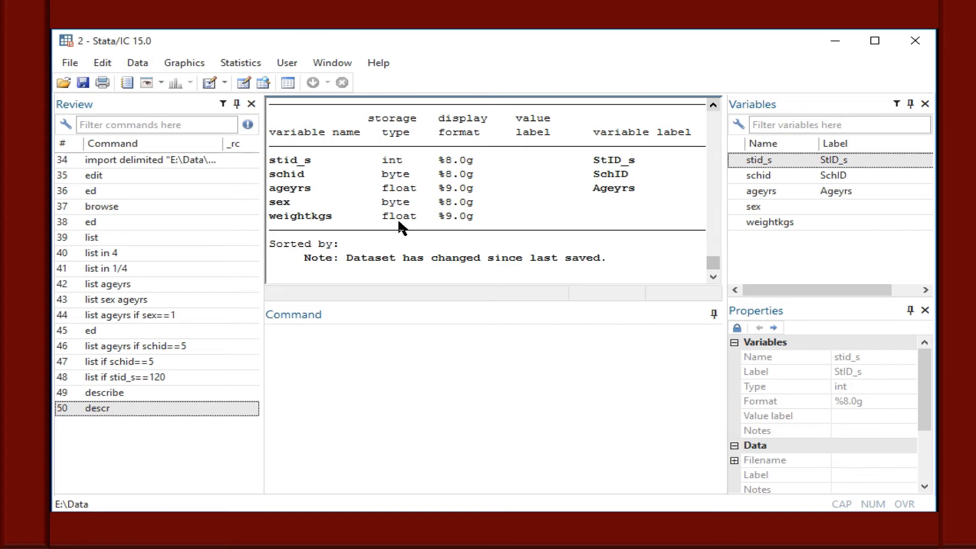
Produce a detailed report on every variable by running codebook and look through the end of its output.
{"action": "left_click", "coordinate": [337, 361]}
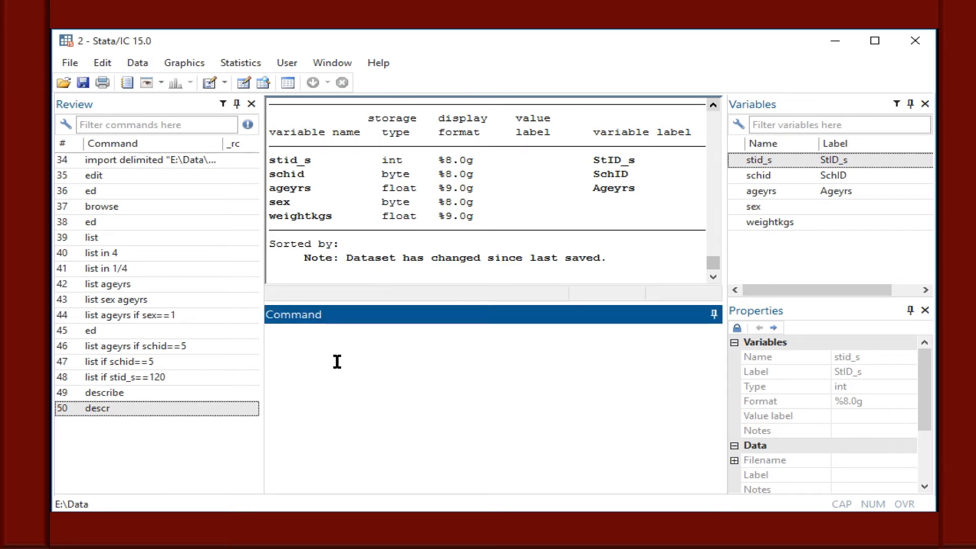
{"action": "type", "text": "codebook"}
{"action": "key", "text": "Return"}
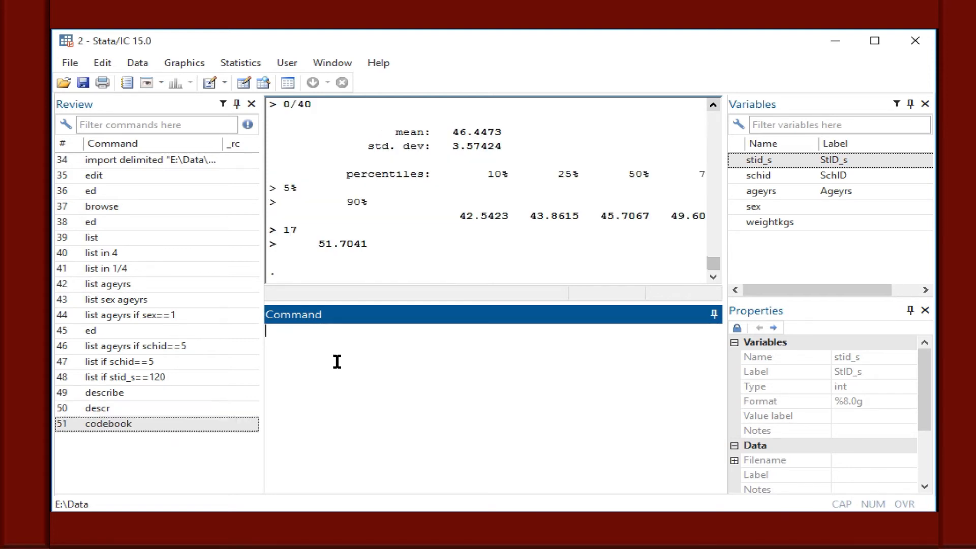
{"action": "left_click", "coordinate": [714, 105]}
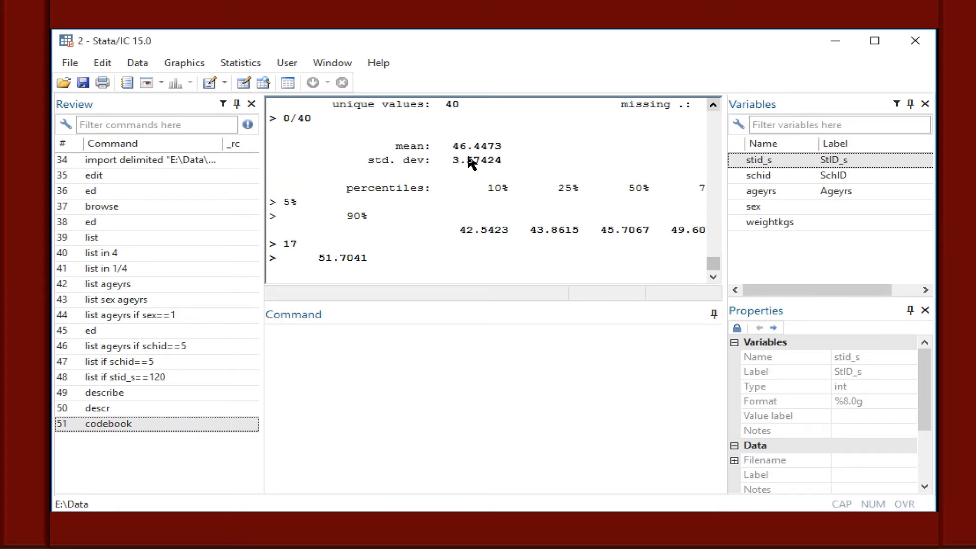
{"action": "left_click", "coordinate": [713, 105]}
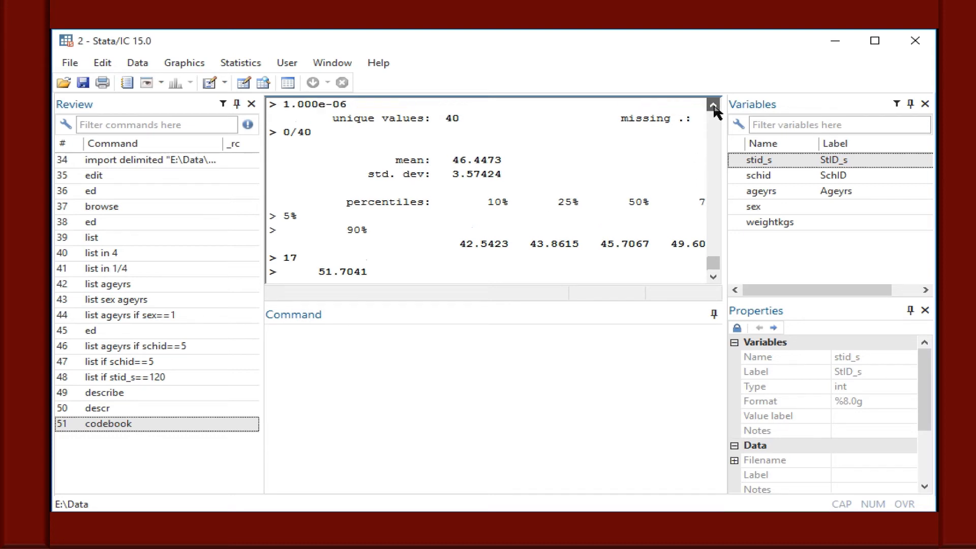
{"action": "left_click", "coordinate": [713, 106]}
{"action": "left_click", "coordinate": [713, 105]}
Widen the results area and rerun codebook so its lines fit, narrowing the area again after reading the output.
{"action": "left_click_drag", "start_coordinate": [725, 203], "coordinate": [830, 245]}
{"action": "left_click", "coordinate": [250, 425]}
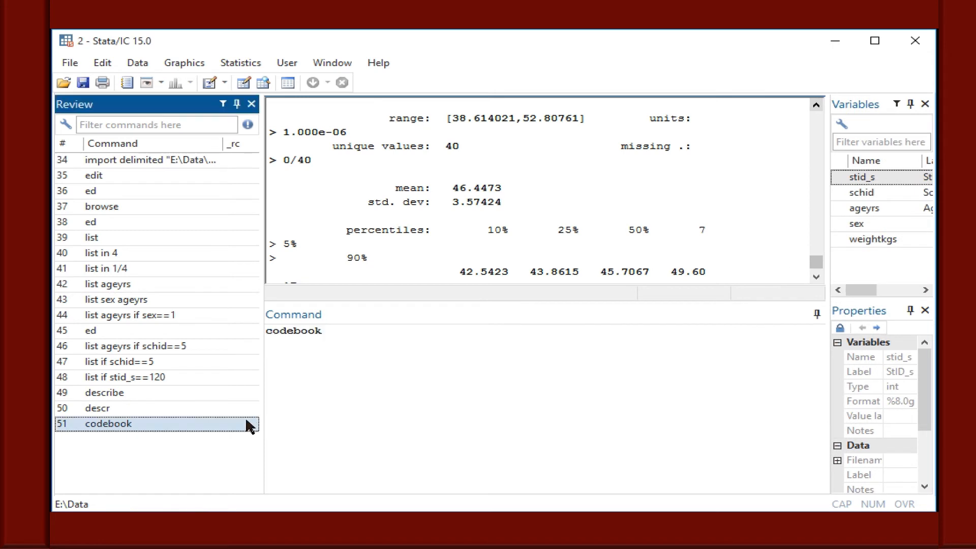
{"action": "left_click", "coordinate": [338, 339]}
{"action": "key", "text": "Return"}
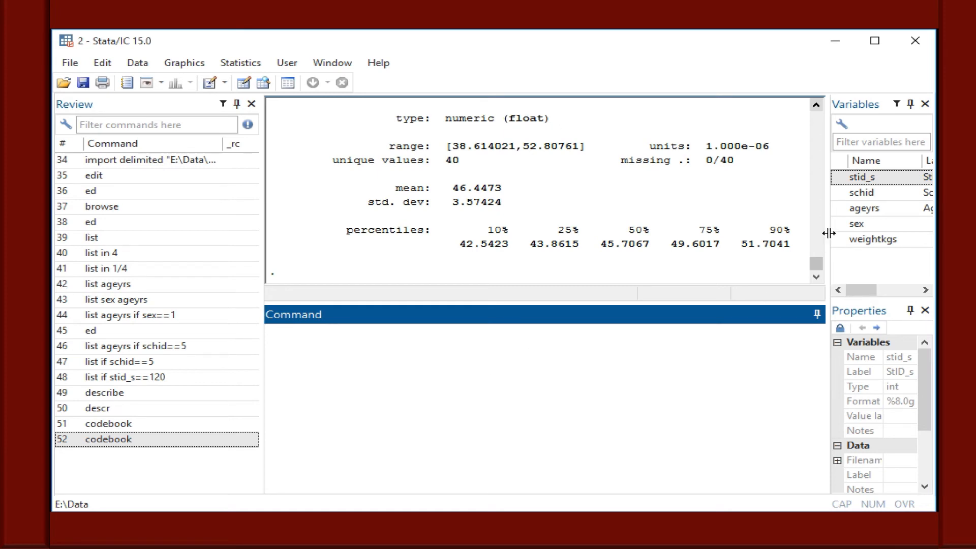
{"action": "left_click_drag", "start_coordinate": [828, 234], "coordinate": [714, 222]}
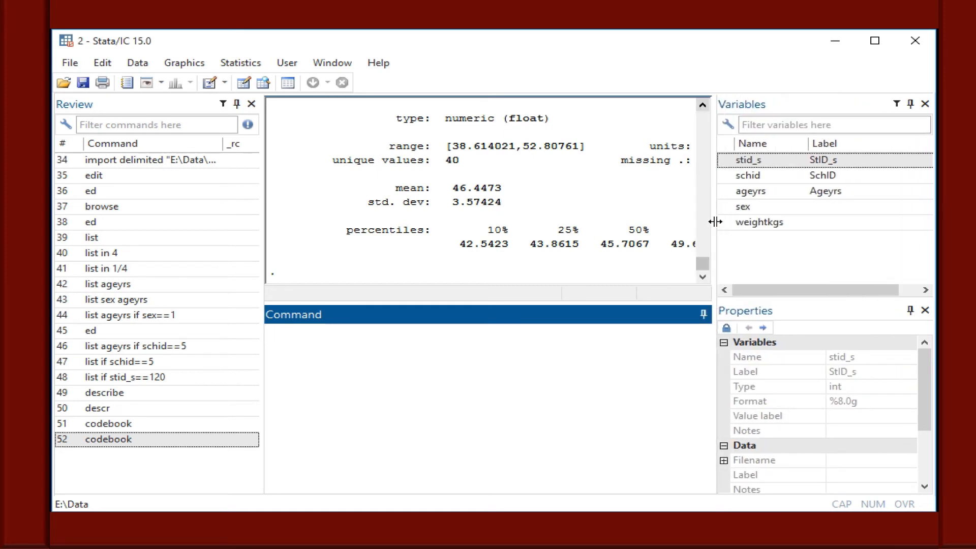
Switch to the Do-file Editor and check the Creating Summaries section of the outline.
{"action": "left_click", "coordinate": [661, 544]}
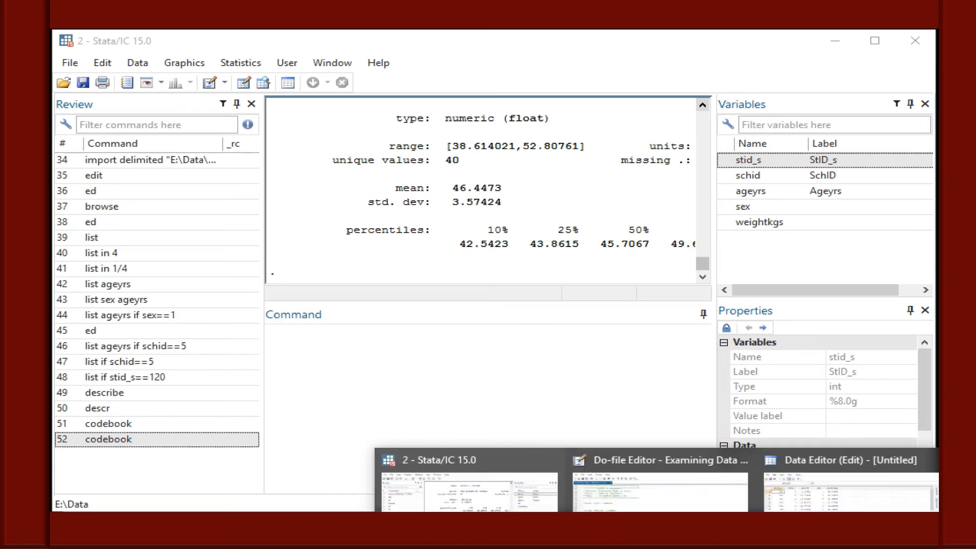
{"action": "left_click", "coordinate": [661, 503]}
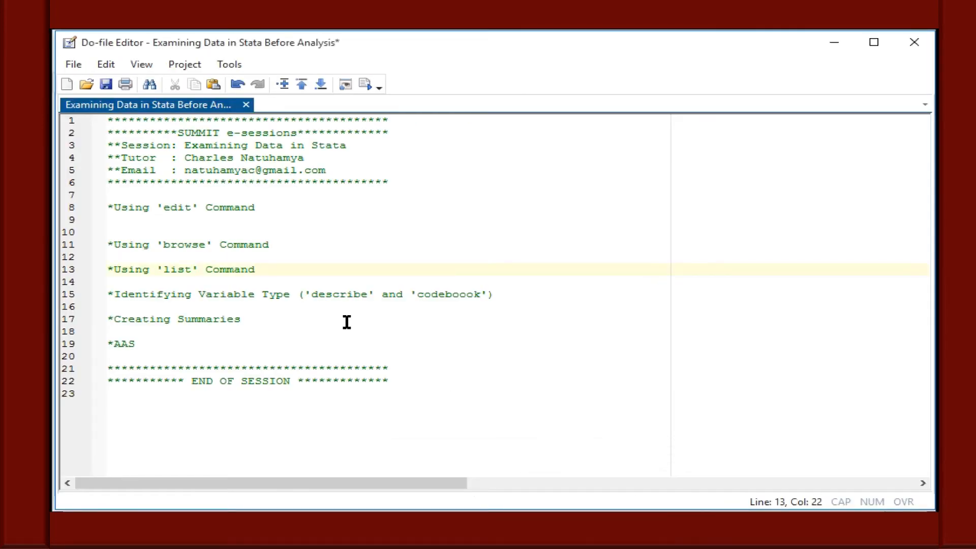
{"action": "left_click", "coordinate": [287, 330]}
{"action": "left_click", "coordinate": [279, 321]}
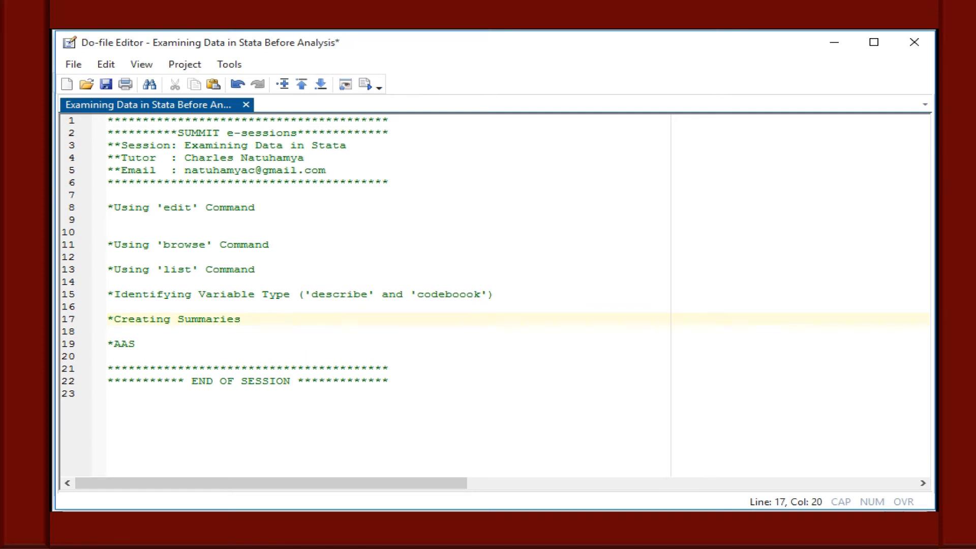
Return to the main Stata window and run summarize on the variables ageyrs and weightkgs.
{"action": "mouse_move", "coordinate": [647, 545]}
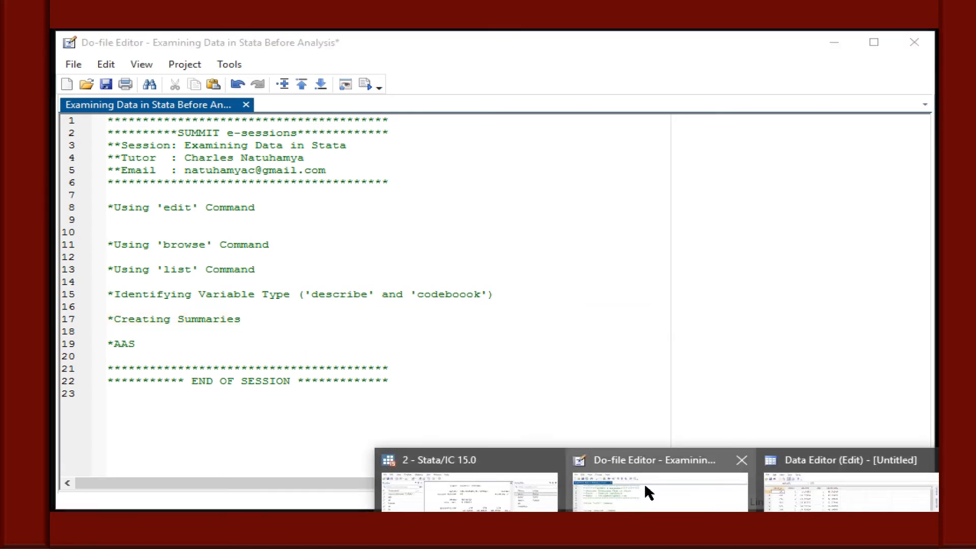
{"action": "left_click", "coordinate": [528, 508]}
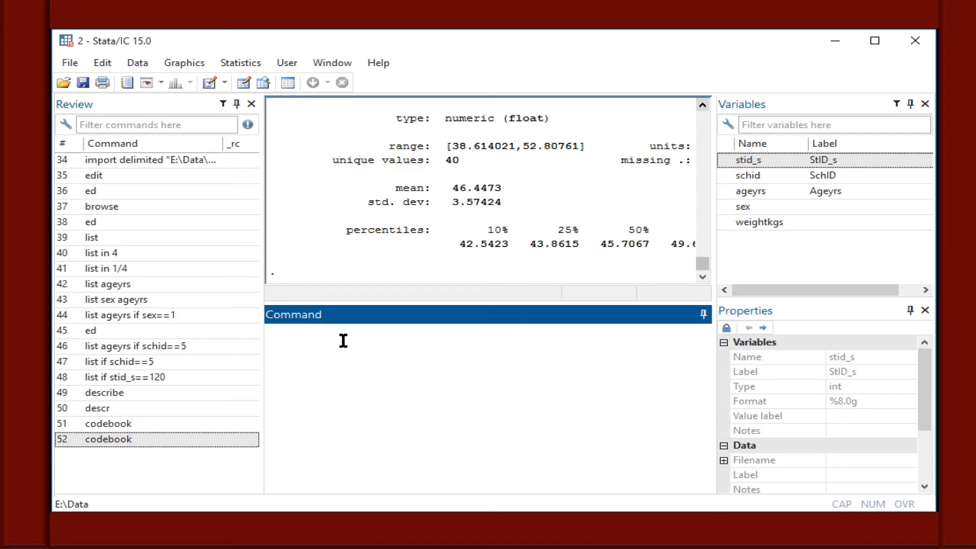
{"action": "type", "text": "summarize"}
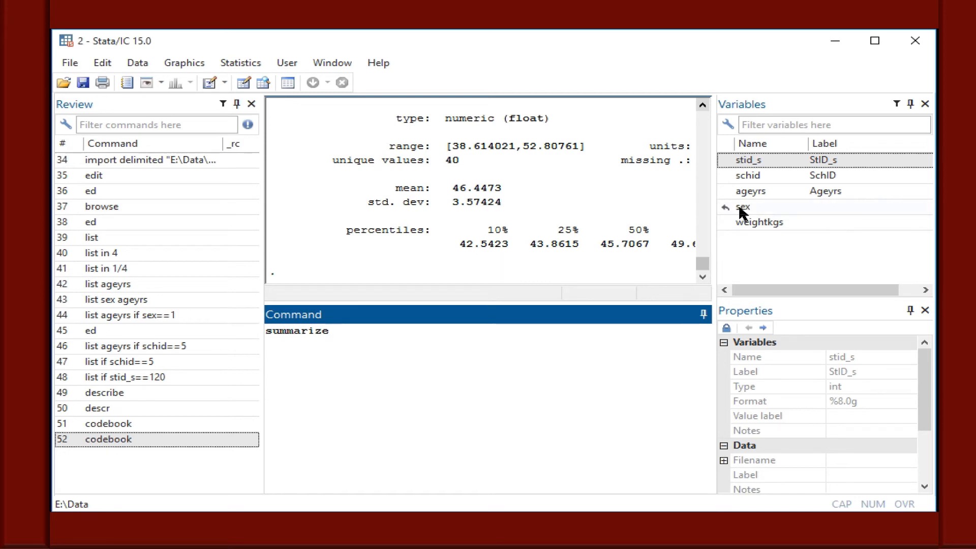
{"action": "left_click", "coordinate": [725, 194]}
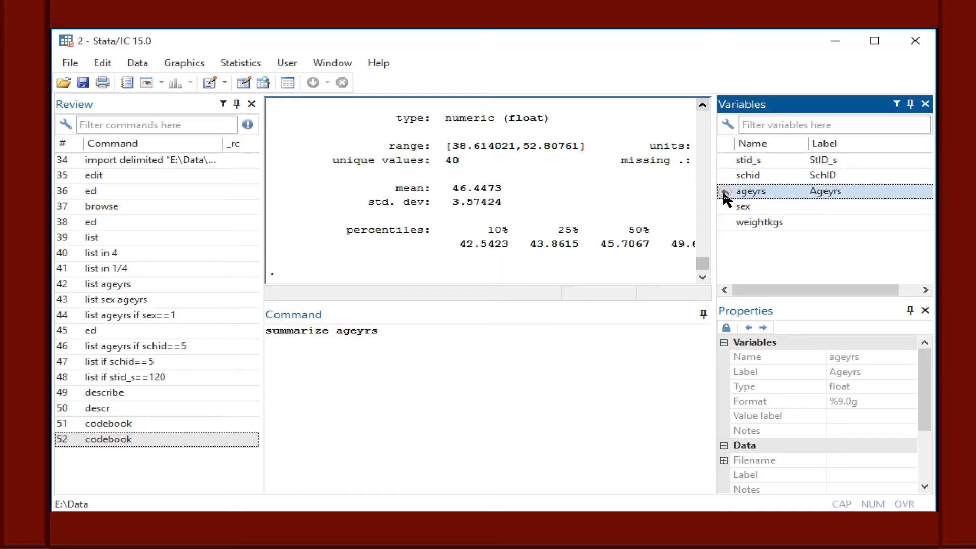
{"action": "left_click", "coordinate": [725, 224]}
{"action": "left_click", "coordinate": [576, 324]}
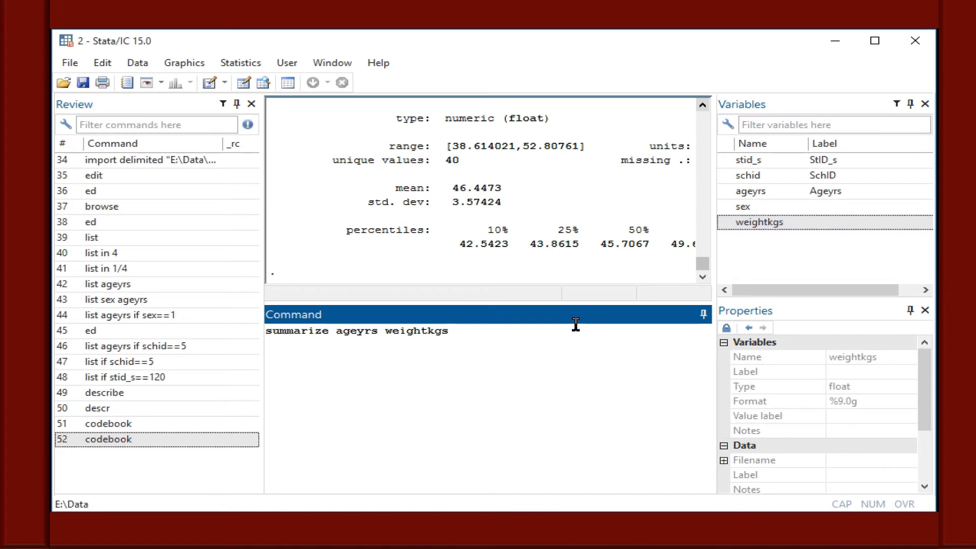
{"action": "key", "text": "Return"}
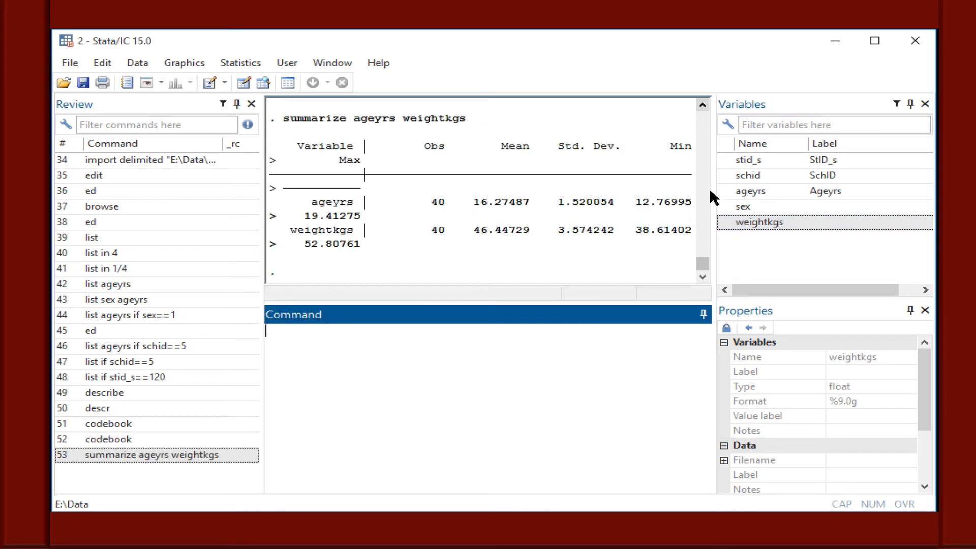
Widen the results area and rerun summarize ageyrs weightkgs so each row fits on one line.
{"action": "left_click_drag", "start_coordinate": [715, 192], "coordinate": [816, 191]}
{"action": "left_click", "coordinate": [211, 456]}
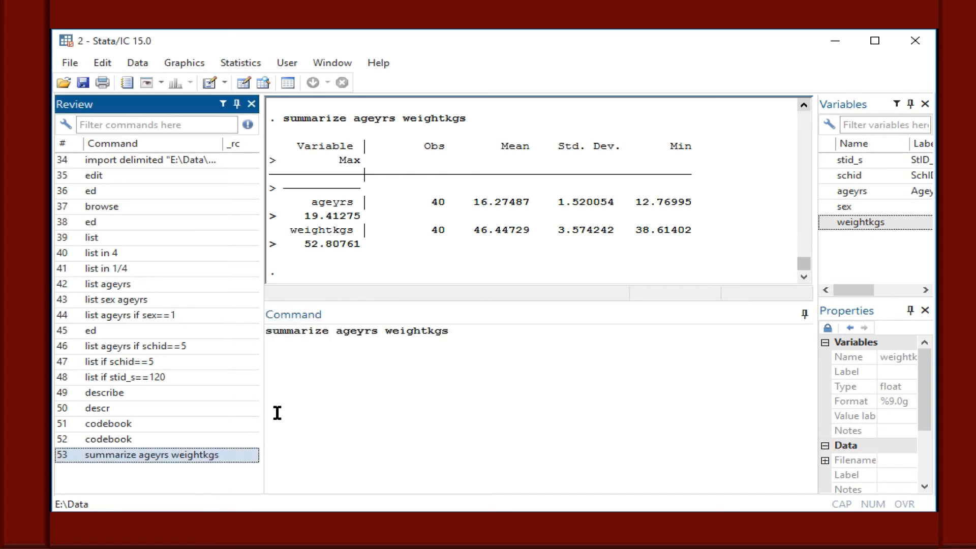
{"action": "left_click", "coordinate": [468, 329]}
{"action": "key", "text": "Return"}
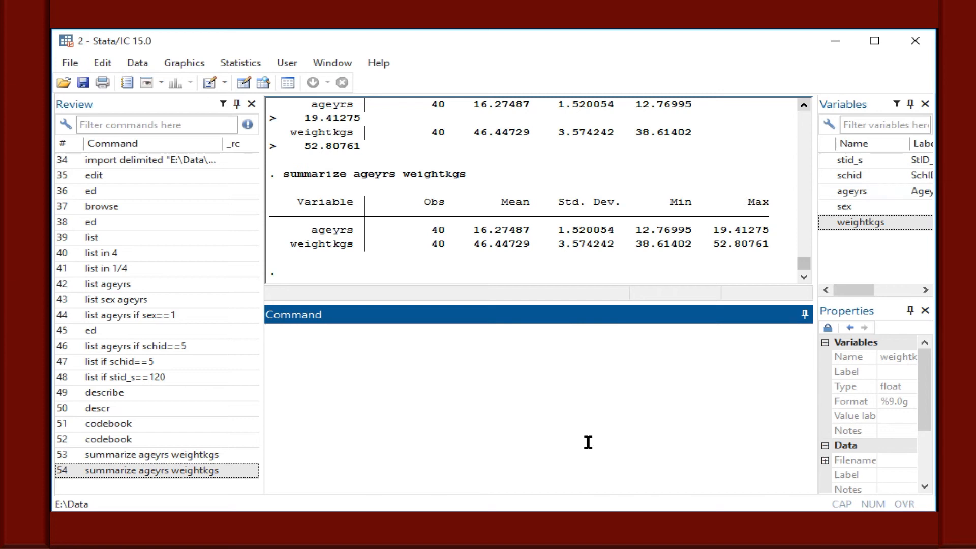
Produce detailed statistics for age with summarize ageyrs, detail and look over the percentiles and other measures.
{"action": "type", "text": "summarize"}
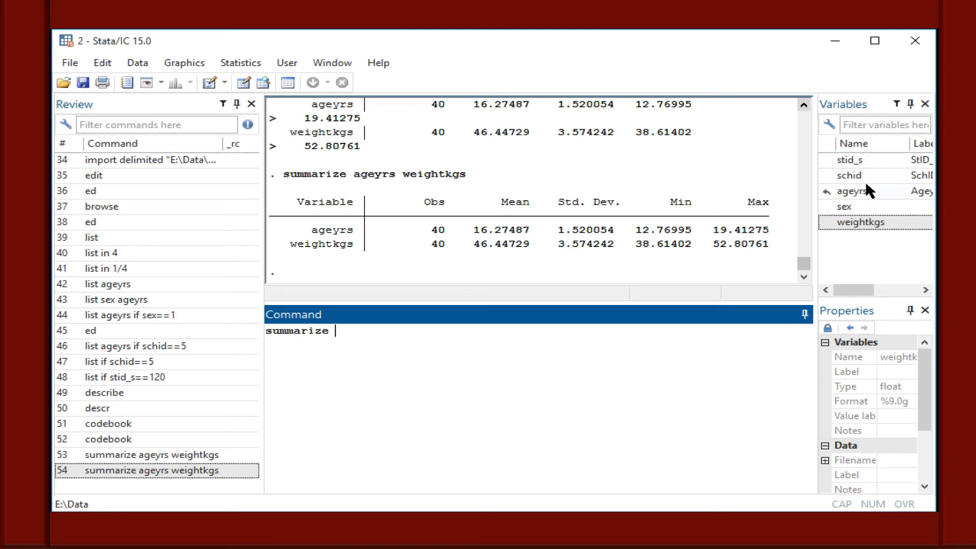
{"action": "left_click", "coordinate": [823, 191]}
{"action": "left_click", "coordinate": [493, 344]}
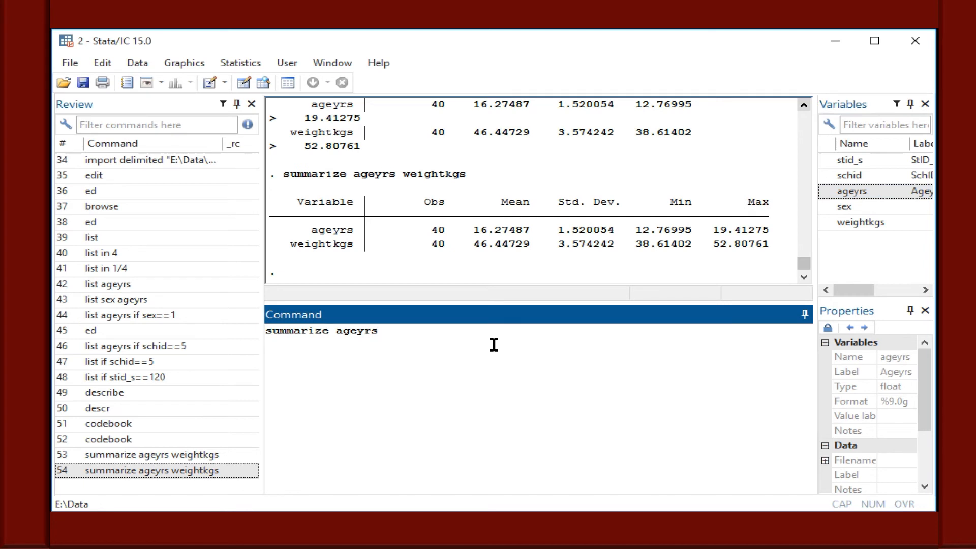
{"action": "type", "text": ", detail"}
{"action": "key", "text": "Return"}
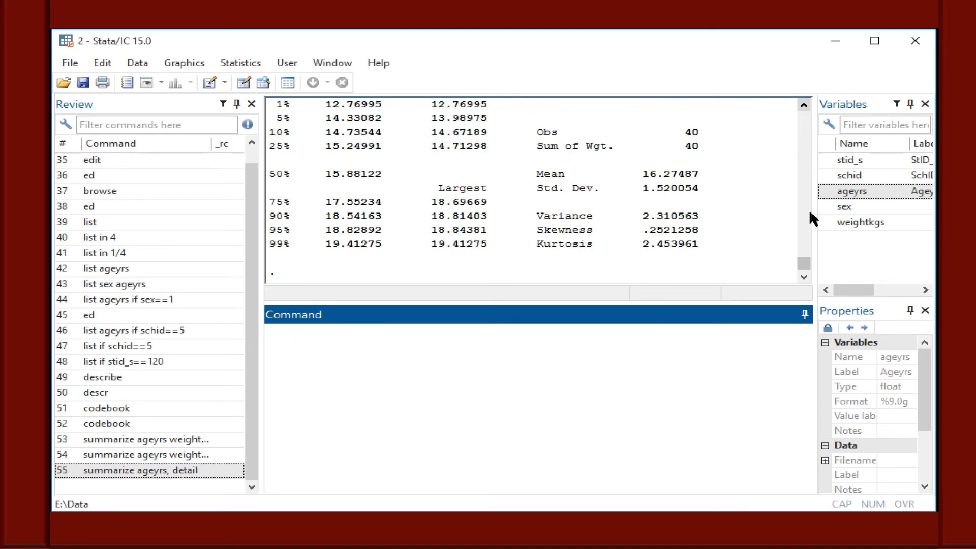
{"action": "left_click", "coordinate": [803, 105]}
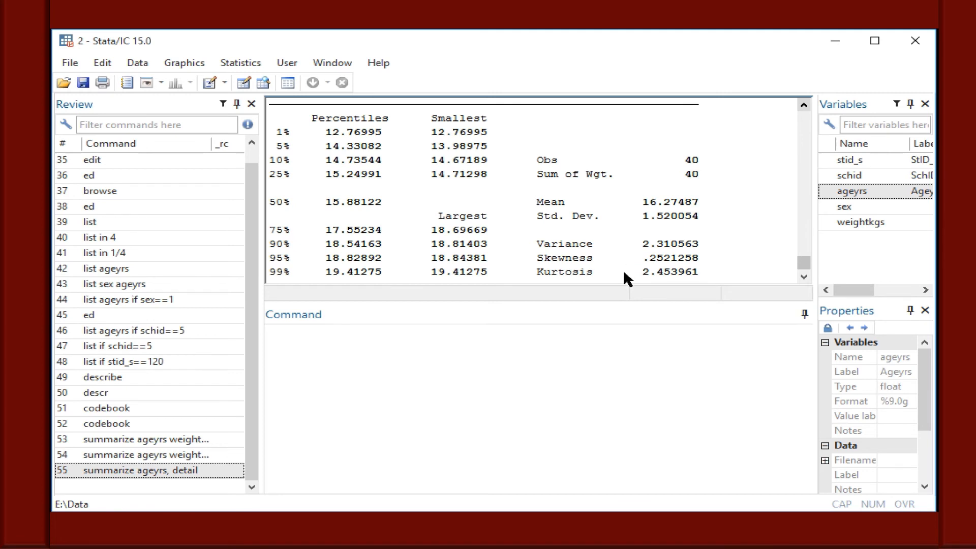
{"action": "left_click", "coordinate": [804, 277]}
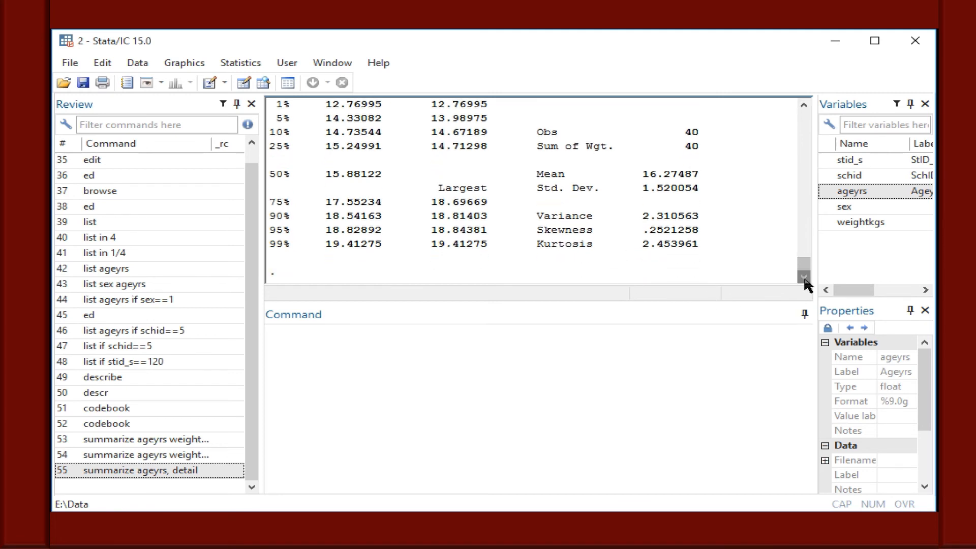
Summarize weight separately for each sex by running bysort sex: summarize weightkgs.
{"action": "left_click", "coordinate": [331, 359]}
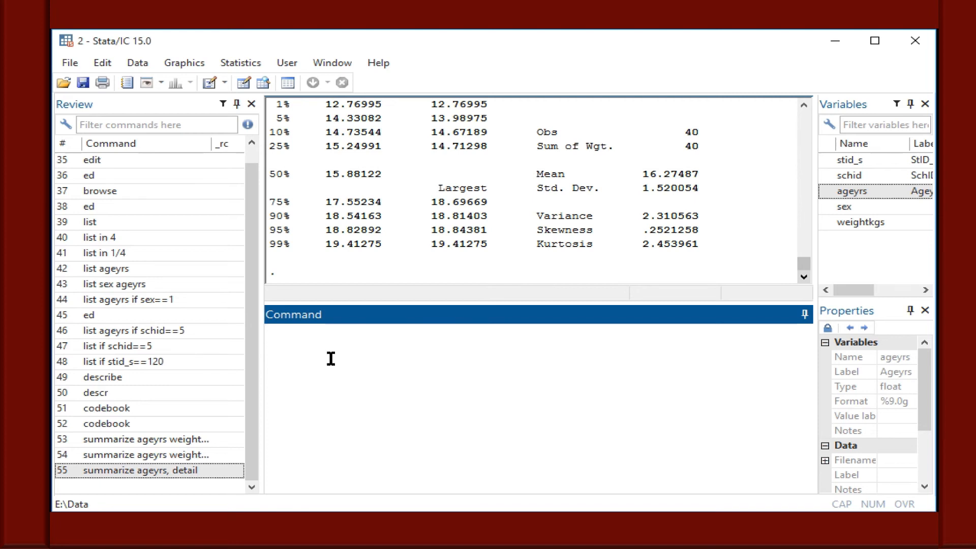
{"action": "type", "text": "bysort"}
{"action": "left_click", "coordinate": [826, 208]}
{"action": "left_click", "coordinate": [371, 328]}
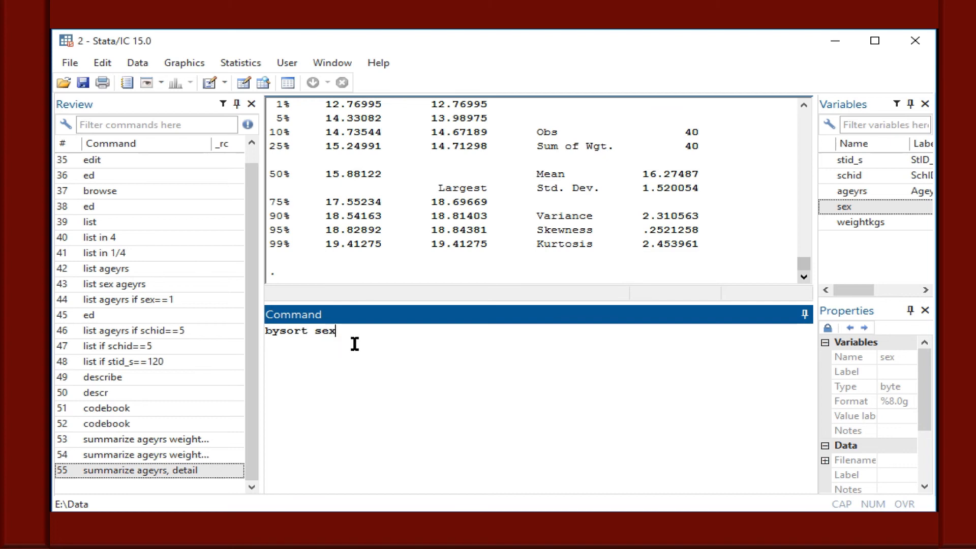
{"action": "type", "text": ": summarize"}
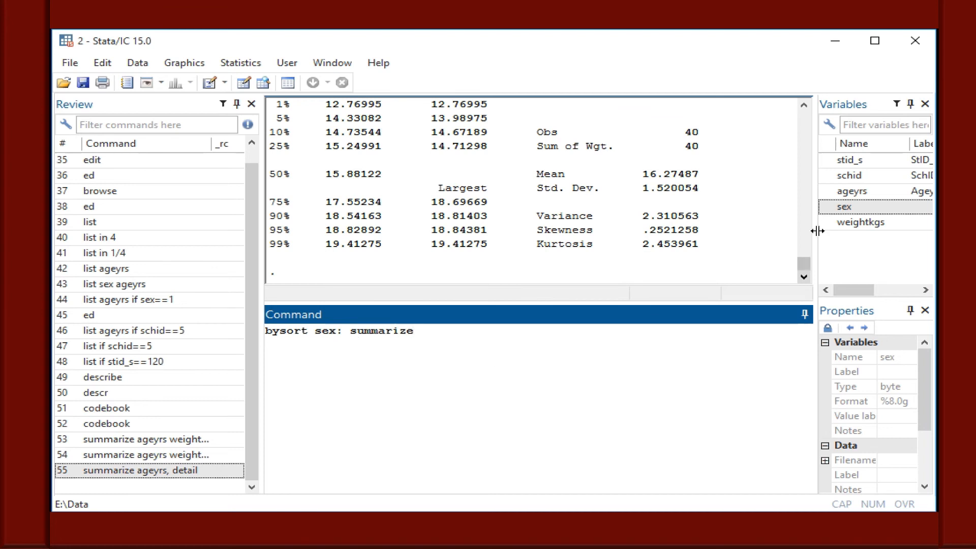
{"action": "double_click", "coordinate": [836, 222]}
{"action": "left_click", "coordinate": [654, 341]}
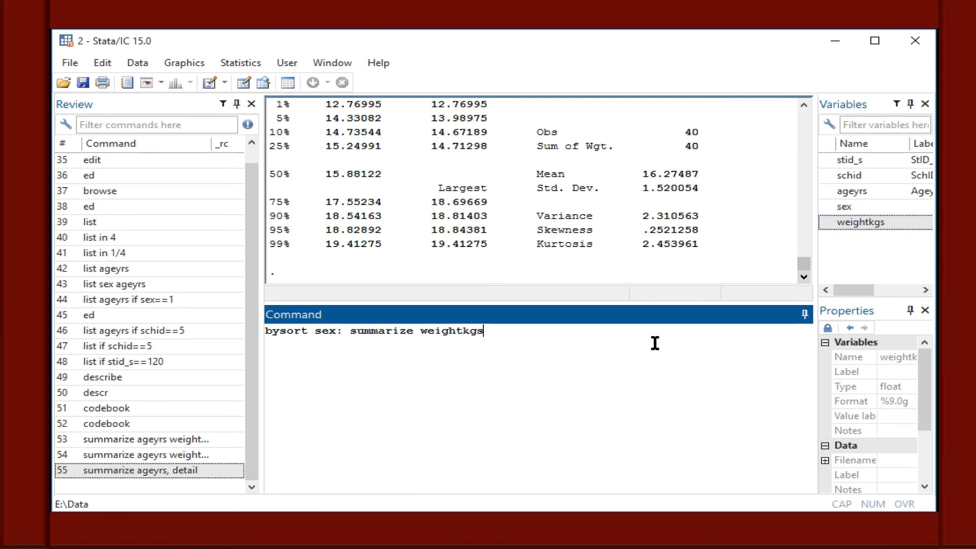
{"action": "key", "text": "Return"}
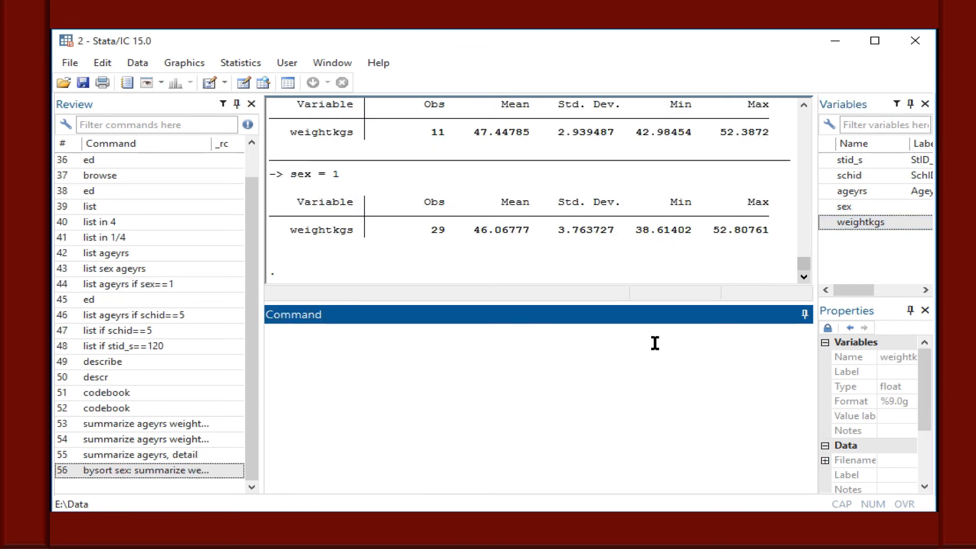
Enlarge the results area in height and examine the weightkgs summary tables for both sex groups.
{"action": "left_click", "coordinate": [805, 106]}
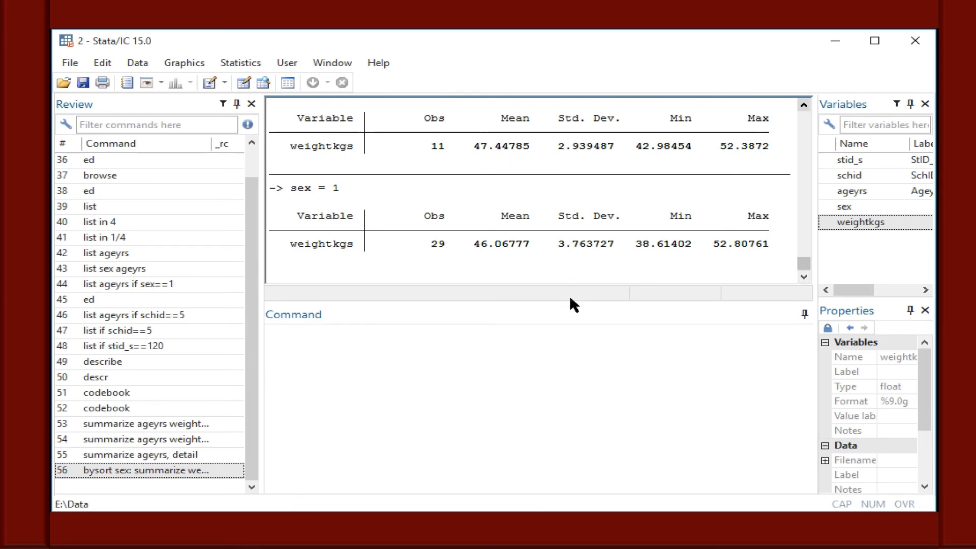
{"action": "left_click_drag", "start_coordinate": [570, 303], "coordinate": [565, 421]}
{"action": "left_click", "coordinate": [804, 105]}
{"action": "left_click", "coordinate": [804, 105]}
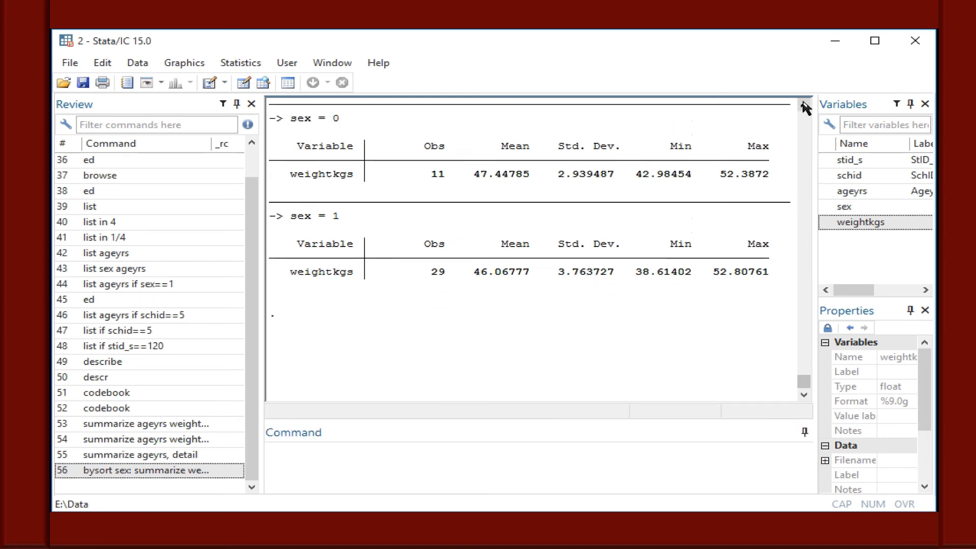
{"action": "left_click", "coordinate": [804, 105]}
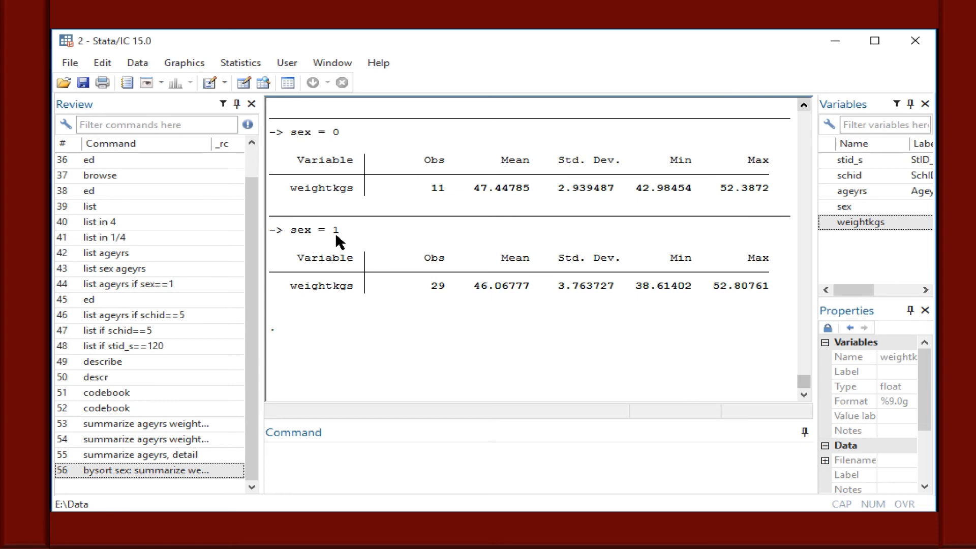
{"action": "left_click", "coordinate": [353, 448]}
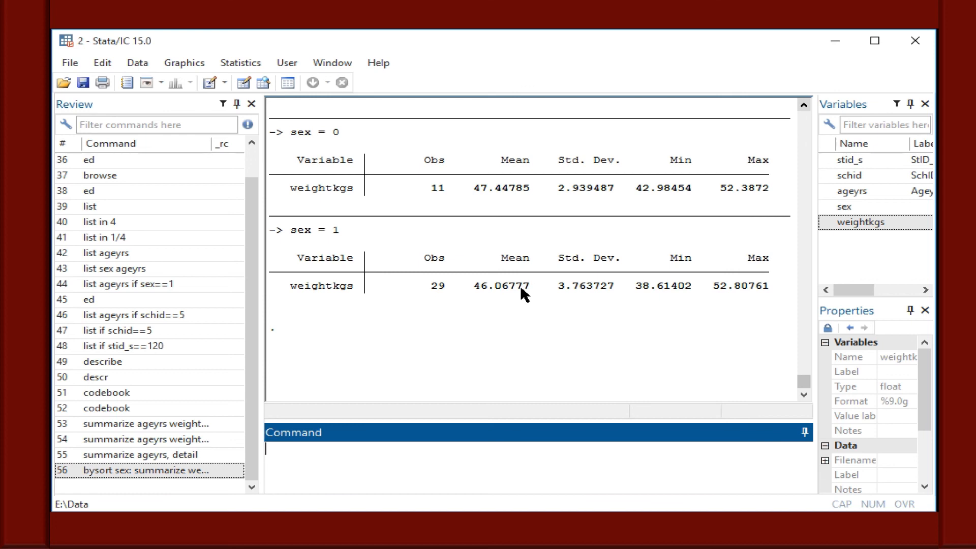
Look back through the earlier output to the codebook report for weightkgs and the tabulation of sex.
{"action": "left_click", "coordinate": [804, 105]}
{"action": "left_click_drag", "start_coordinate": [803, 105], "coordinate": [803, 105]}
{"action": "left_click", "coordinate": [804, 106]}
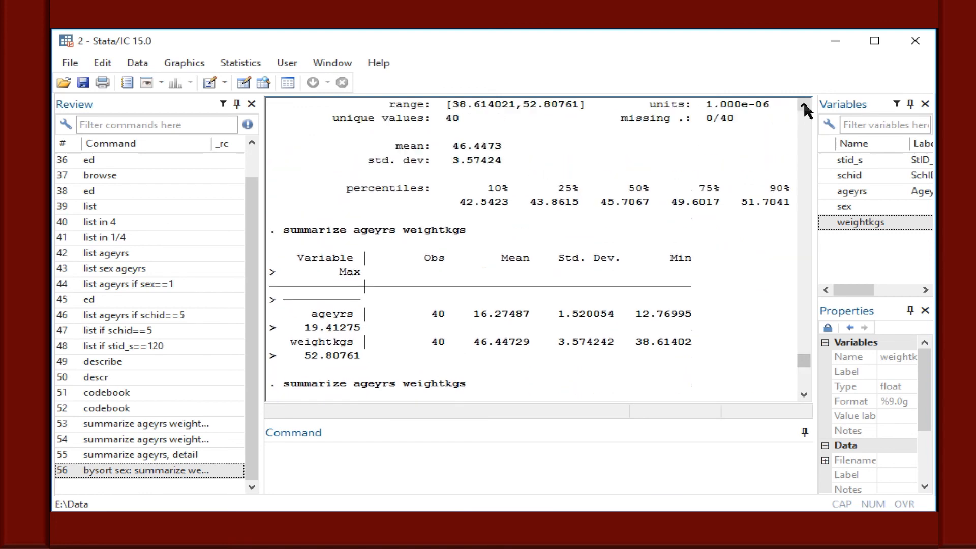
{"action": "left_click", "coordinate": [803, 106]}
{"action": "left_click", "coordinate": [803, 106]}
{"action": "left_click", "coordinate": [804, 105]}
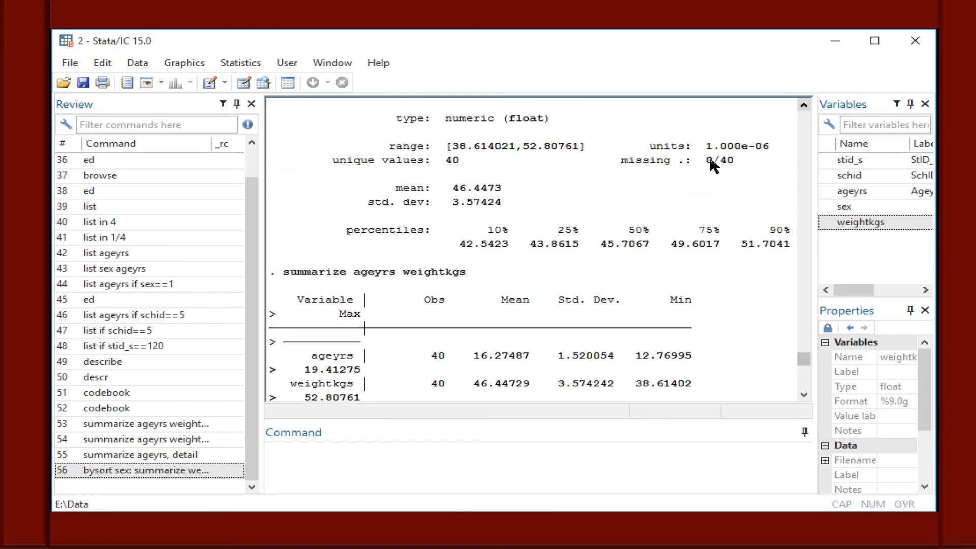
{"action": "left_click", "coordinate": [803, 106]}
{"action": "left_click", "coordinate": [804, 106]}
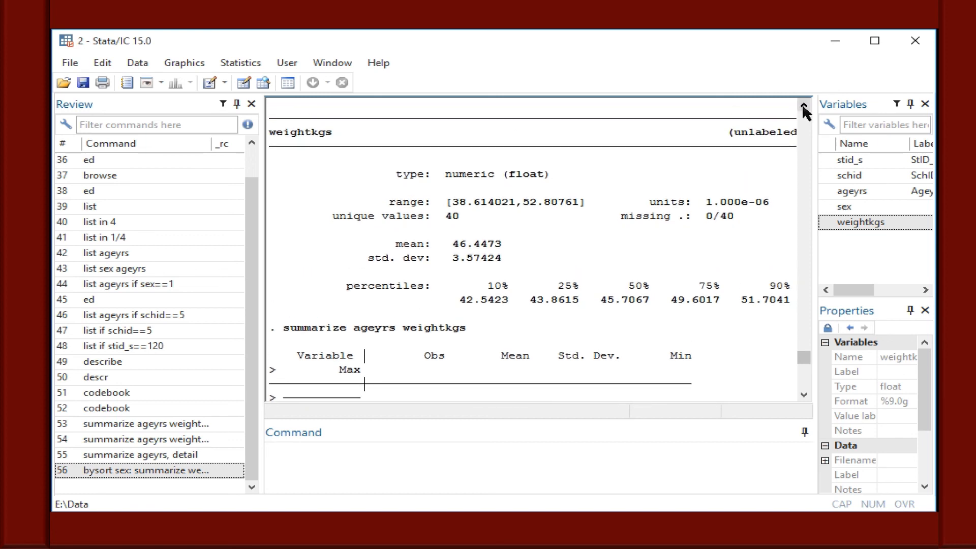
{"action": "left_click", "coordinate": [804, 105]}
{"action": "left_click", "coordinate": [804, 106]}
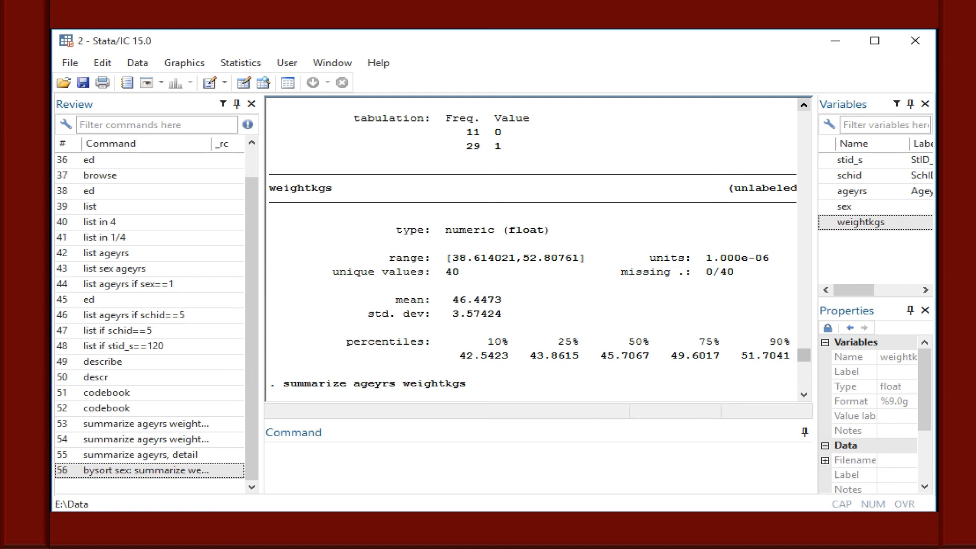
Switch to the Do-file Editor to check the remaining sections of the session outline.
{"action": "left_click", "coordinate": [661, 539]}
{"action": "left_click", "coordinate": [675, 509]}
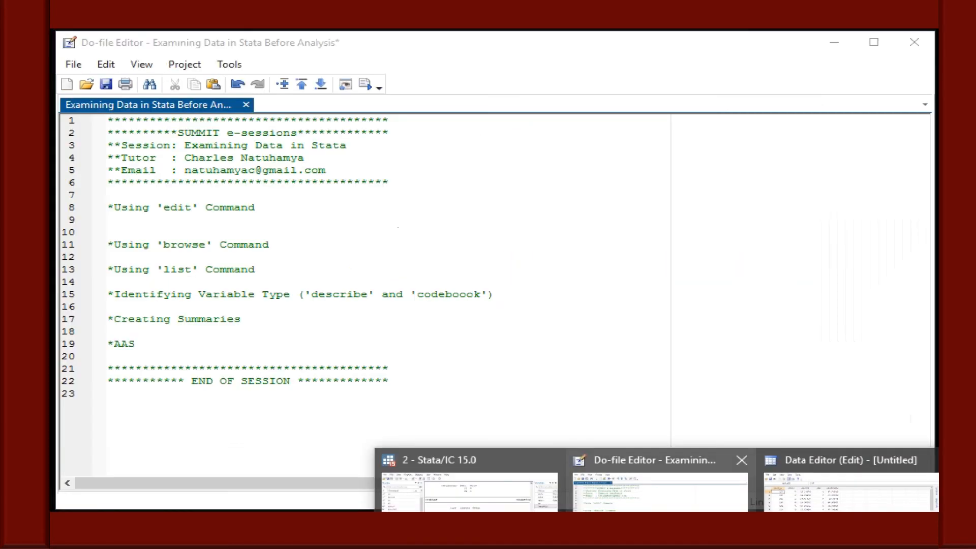